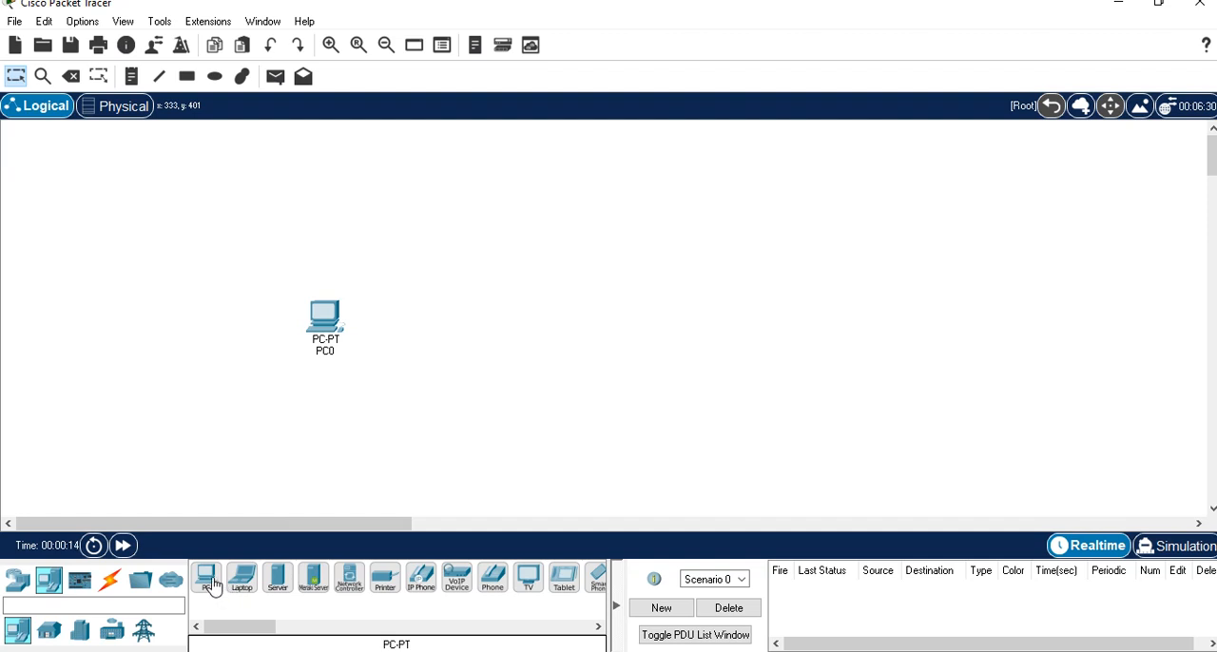
# Place a second PC and two laptops in the workspace, and move both PCs to form a four-corner layout.
pyautogui.click(641, 332)
pyautogui.click(241, 577)
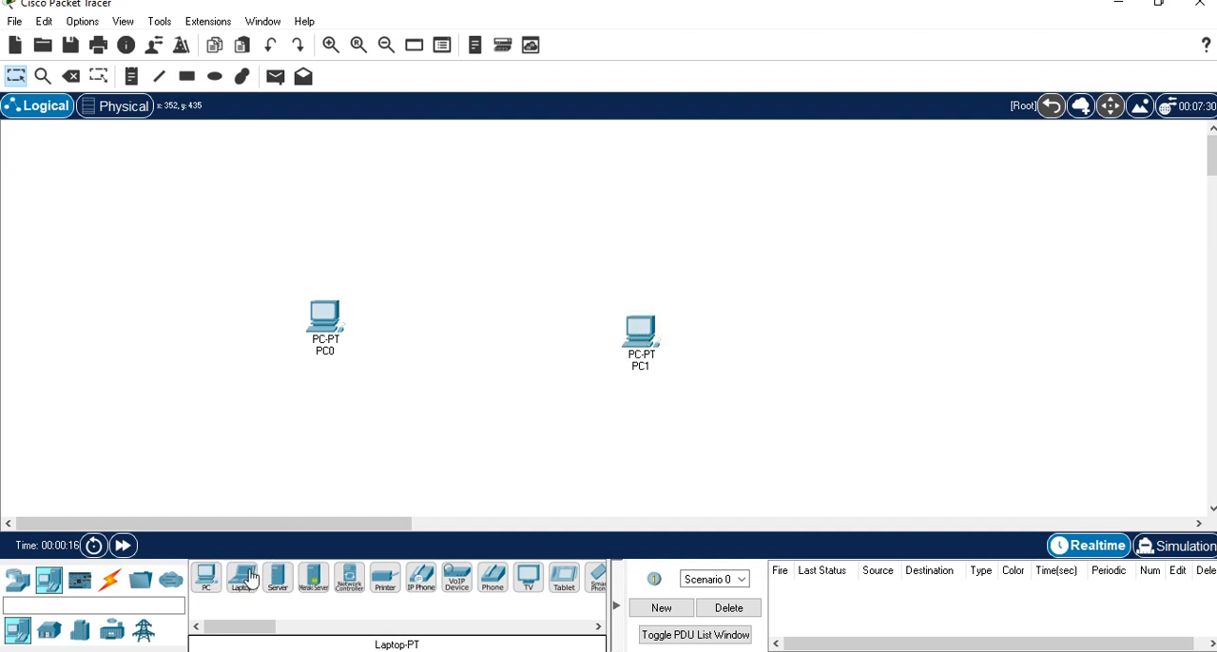
pyautogui.click(608, 175)
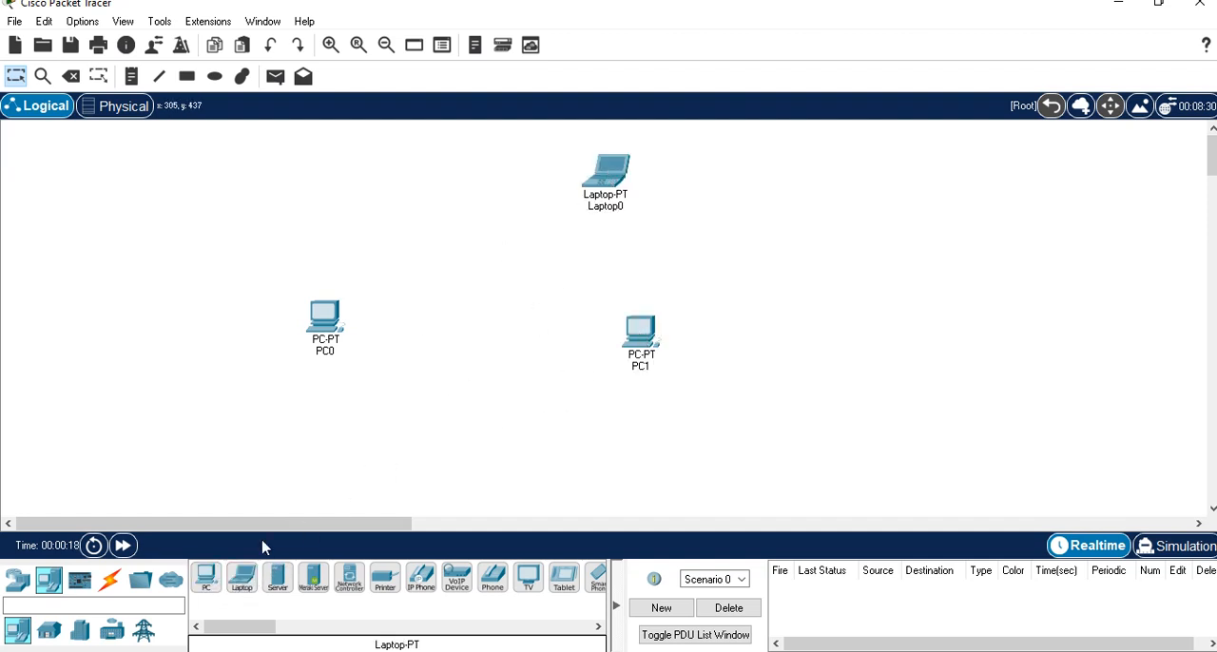
pyautogui.click(240, 580)
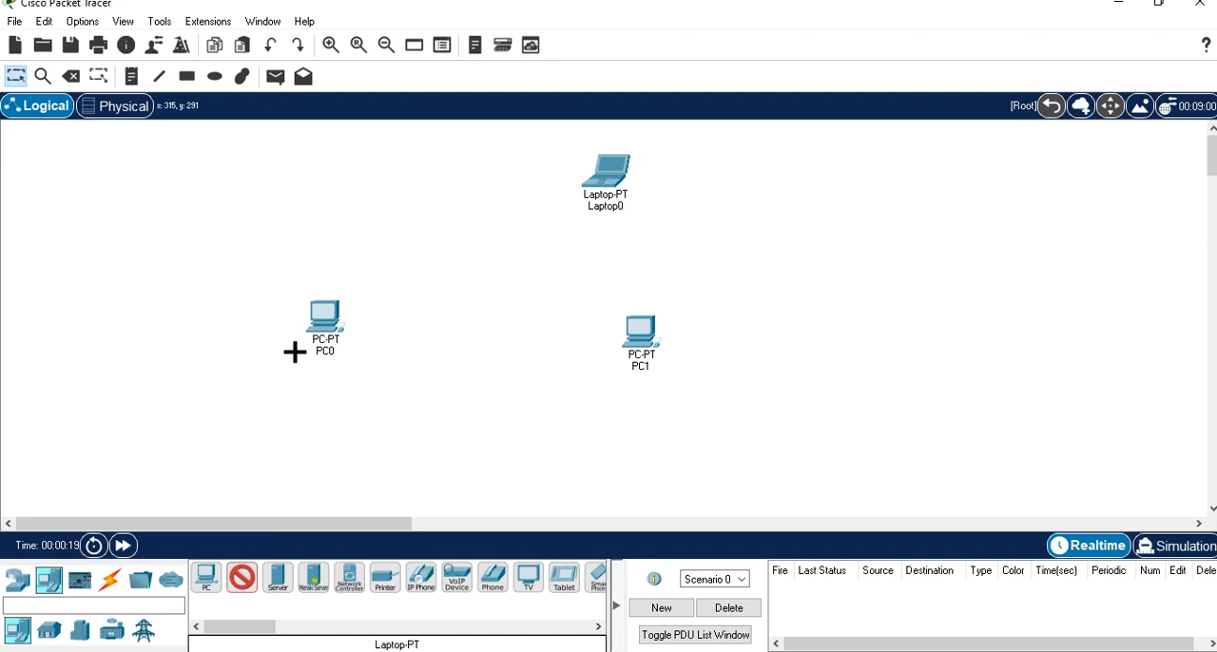
pyautogui.click(319, 186)
pyautogui.moveTo(645, 360)
pyautogui.mouseDown()
pyautogui.moveTo(524, 357)
pyautogui.moveTo(663, 359)
pyautogui.mouseUp()
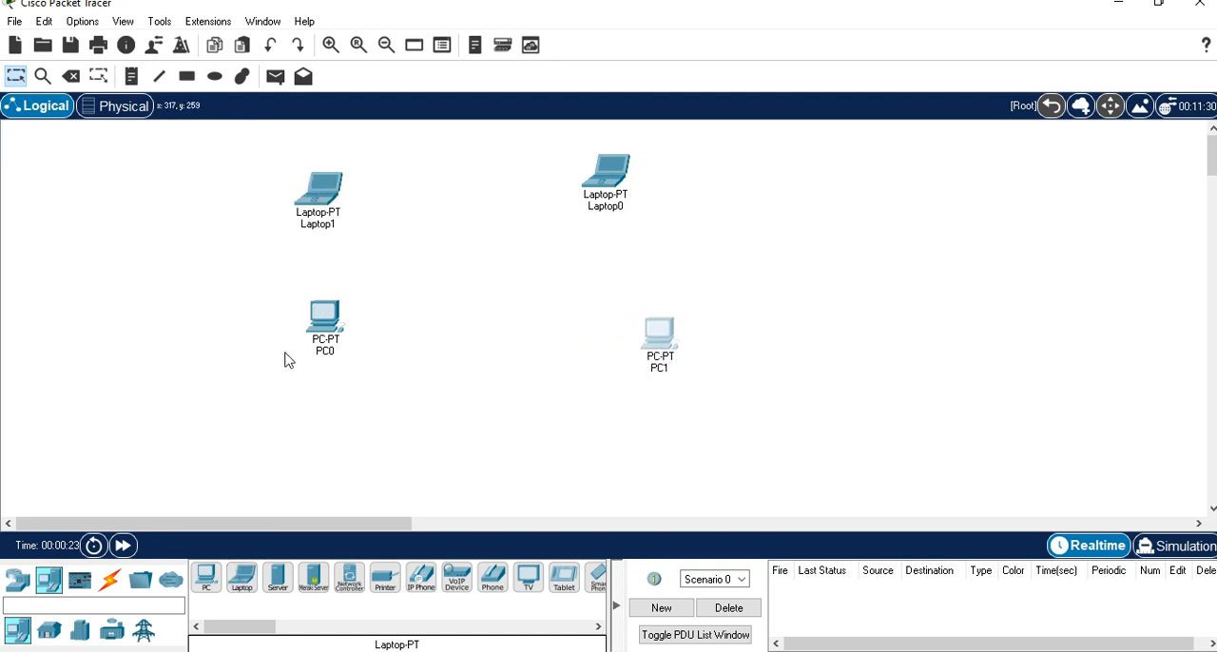
pyautogui.moveTo(331, 329); pyautogui.dragTo(322, 362)
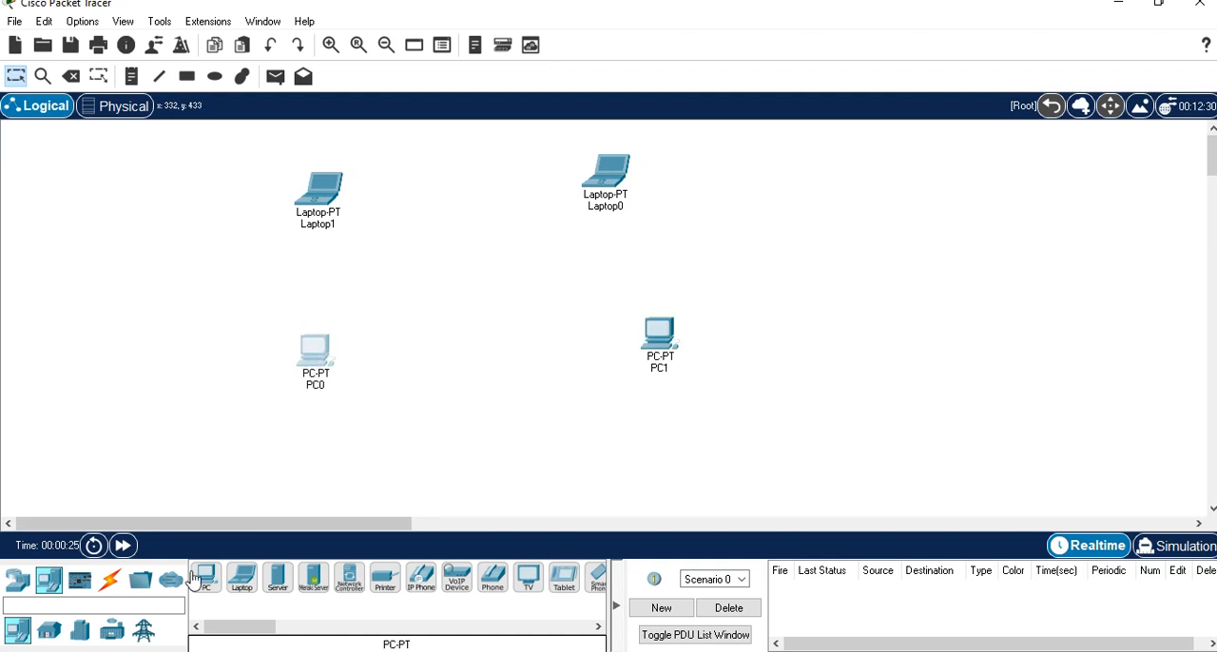
# Place a PT-Hub in the middle of the four end devices.
pyautogui.click(18, 581)
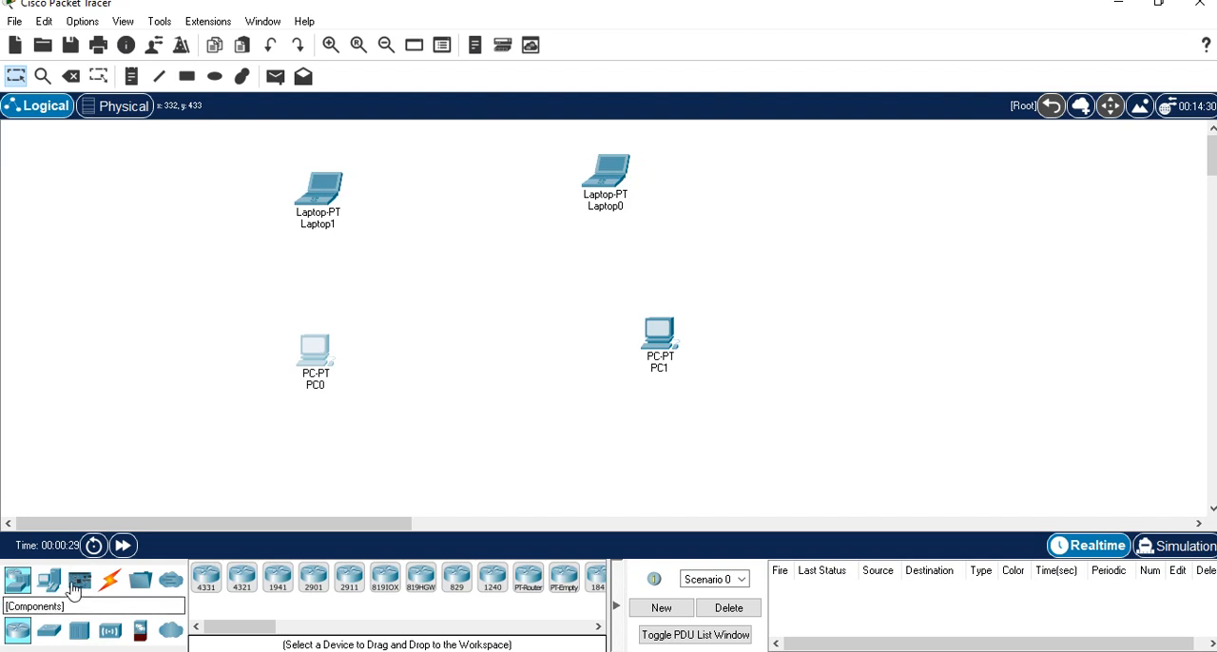
pyautogui.click(81, 639)
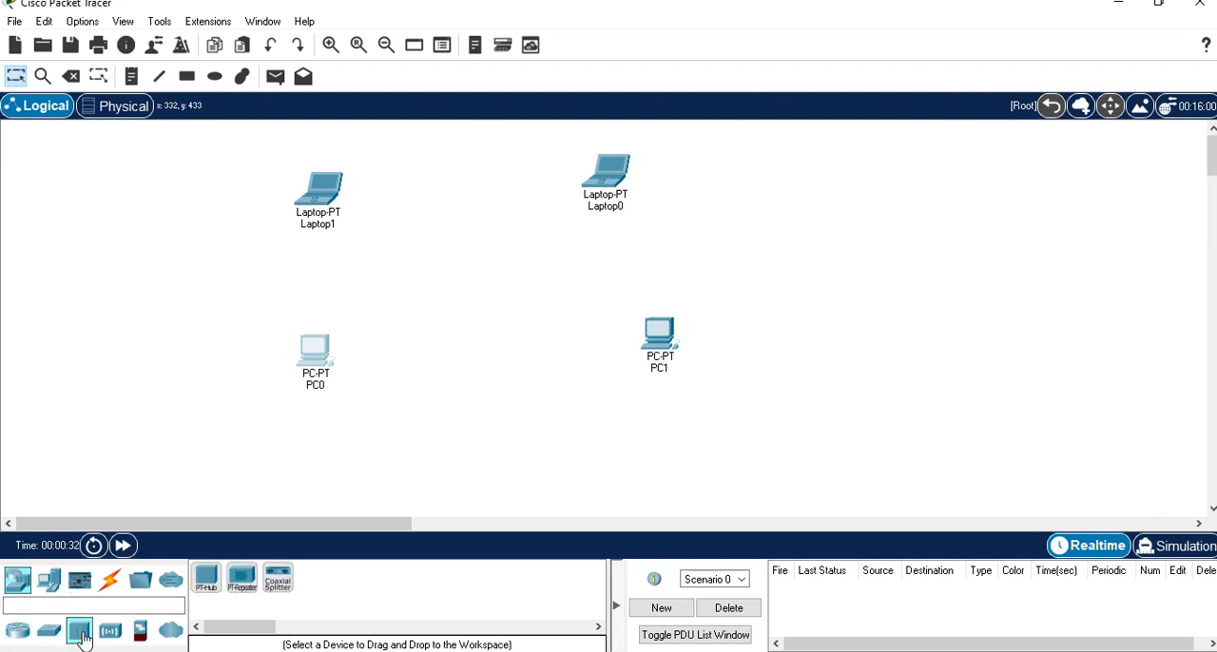
pyautogui.click(205, 586)
pyautogui.click(465, 287)
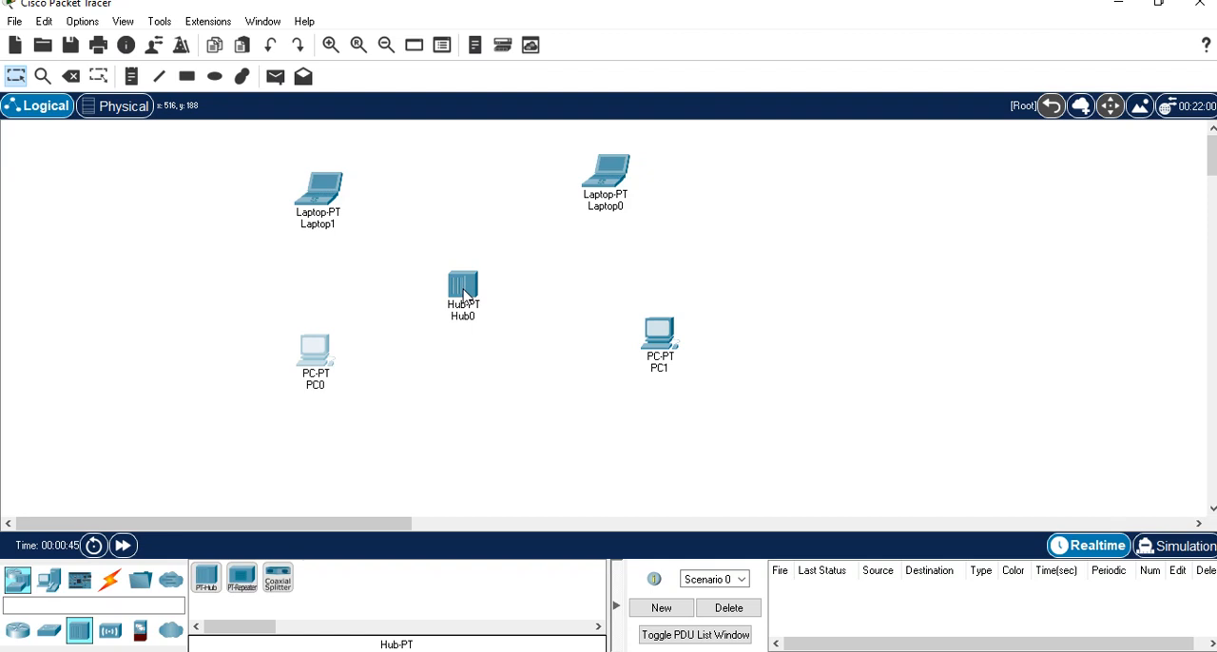
# View the hub's physical ports, and reposition Hub0 and Laptop0 to even out the layout.
pyautogui.click(464, 291)
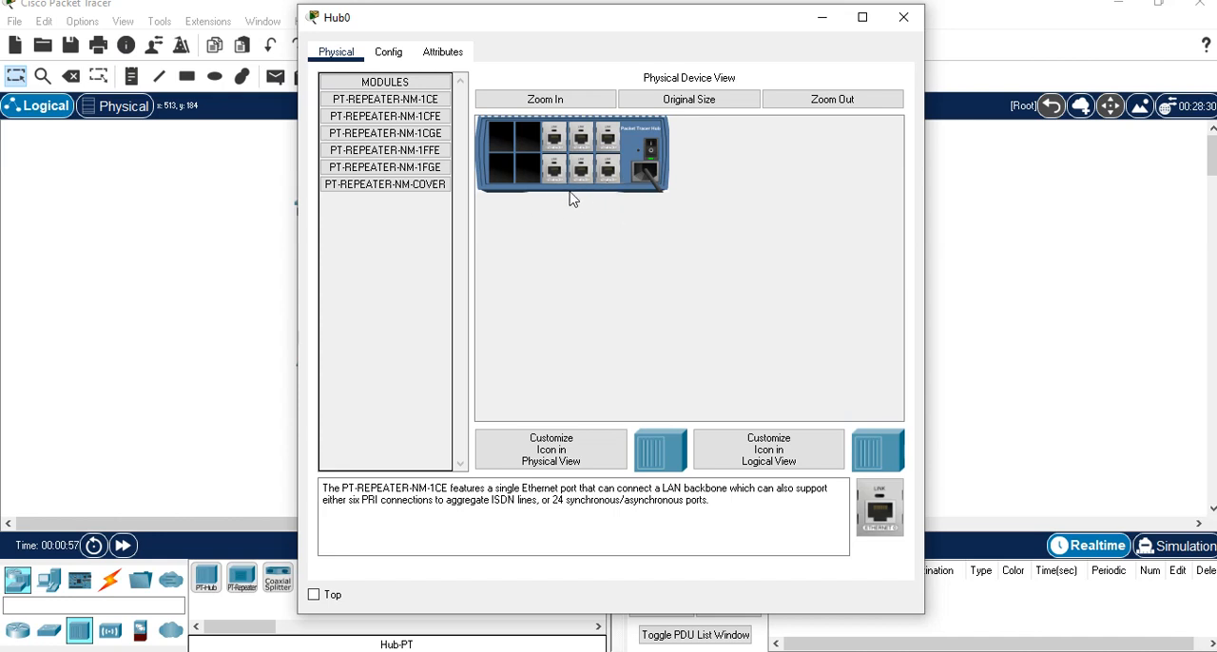
pyautogui.click(902, 18)
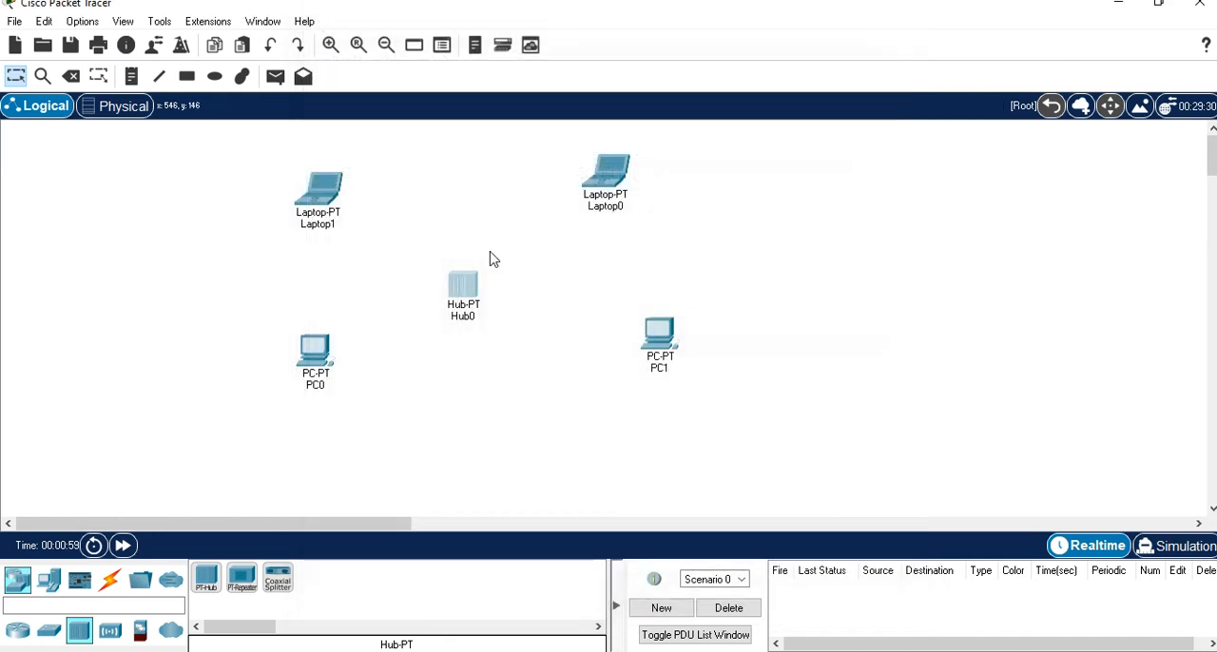
pyautogui.moveTo(471, 293); pyautogui.dragTo(482, 280)
pyautogui.moveTo(610, 193); pyautogui.dragTo(637, 213)
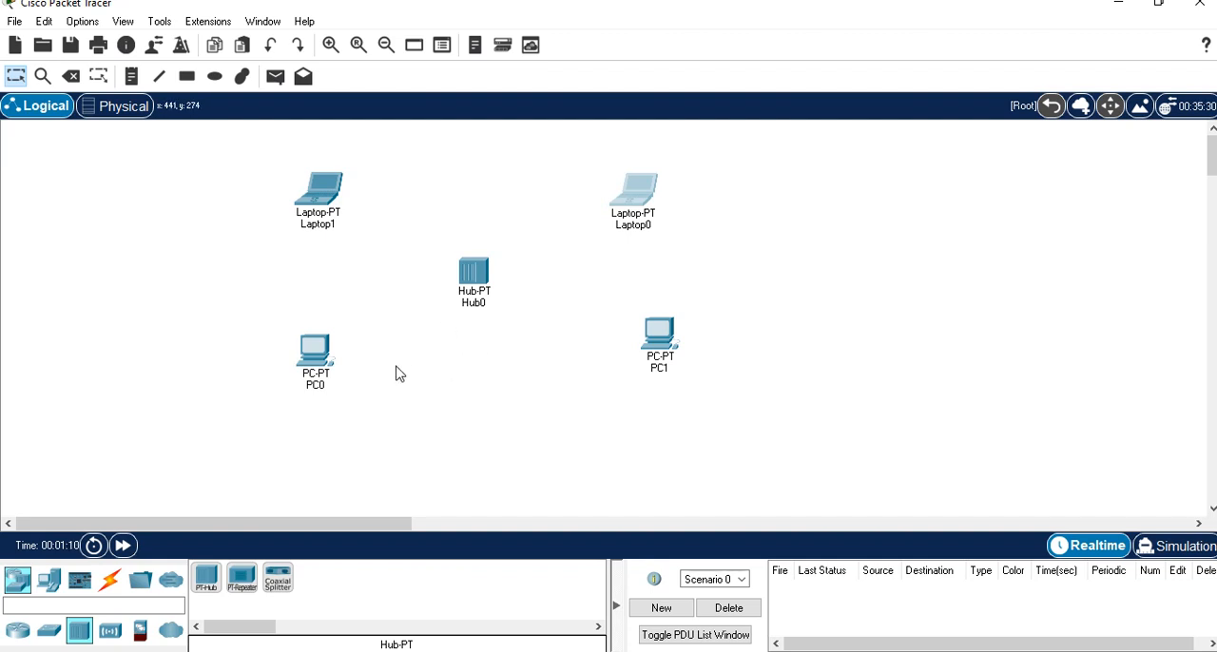
# Connect PC0's FastEthernet0 to Hub0's FastEthernet0 with a copper straight-through cable.
pyautogui.click(111, 591)
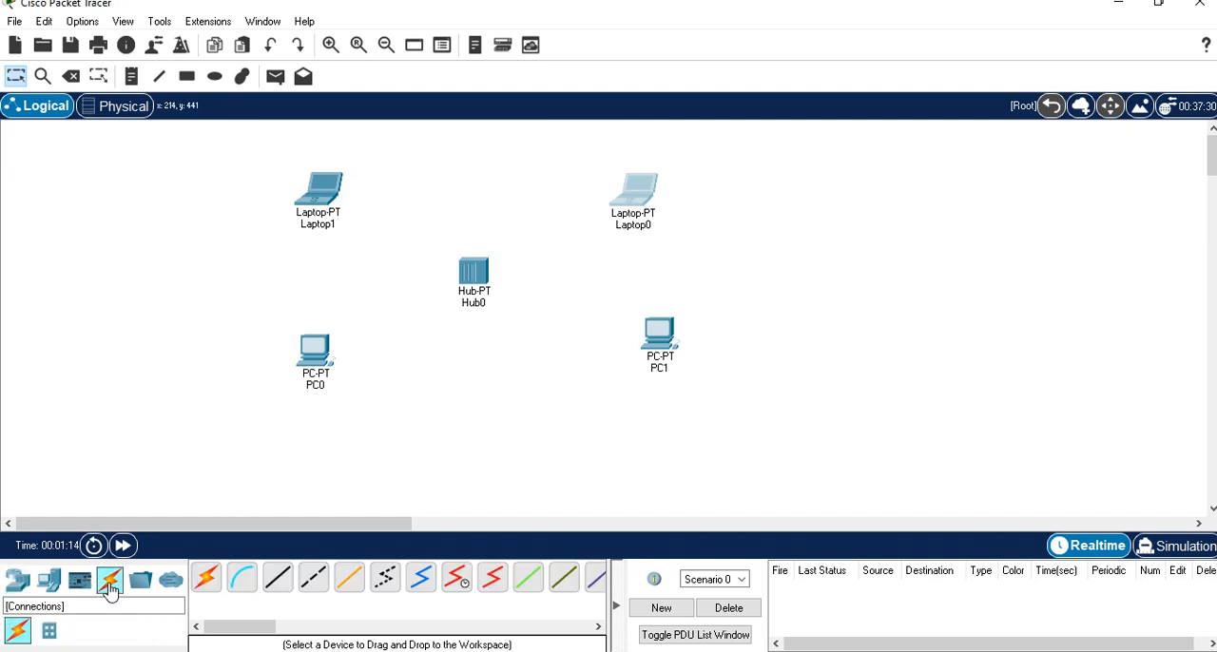
pyautogui.click(277, 589)
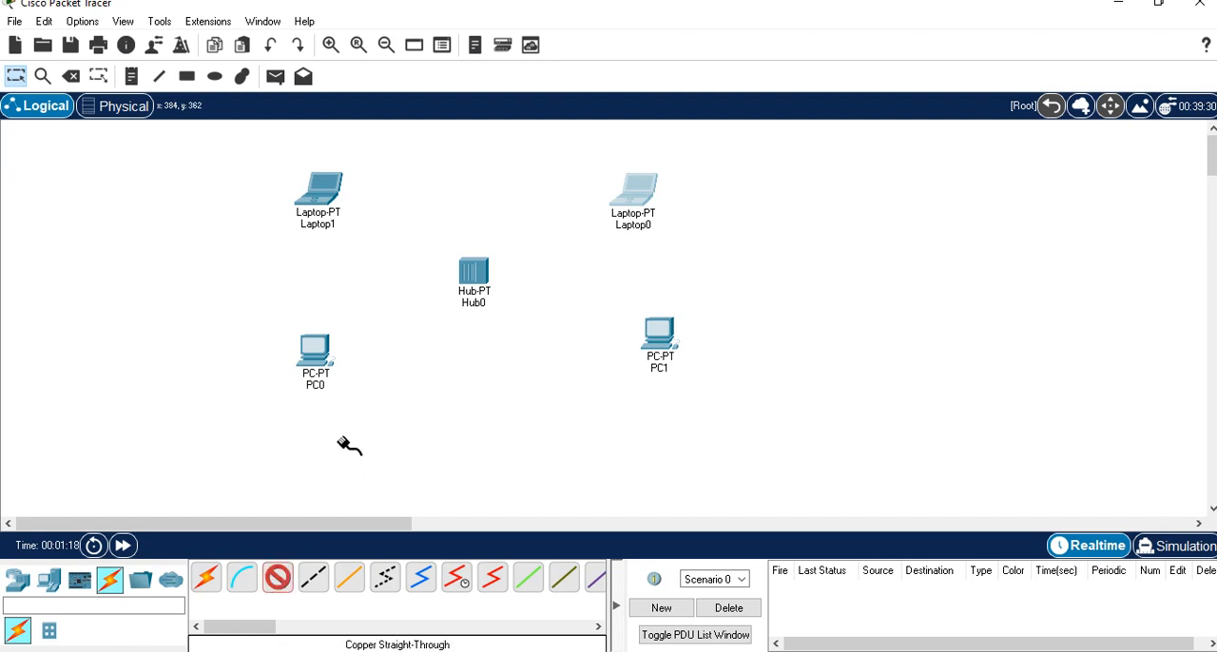
pyautogui.click(315, 358)
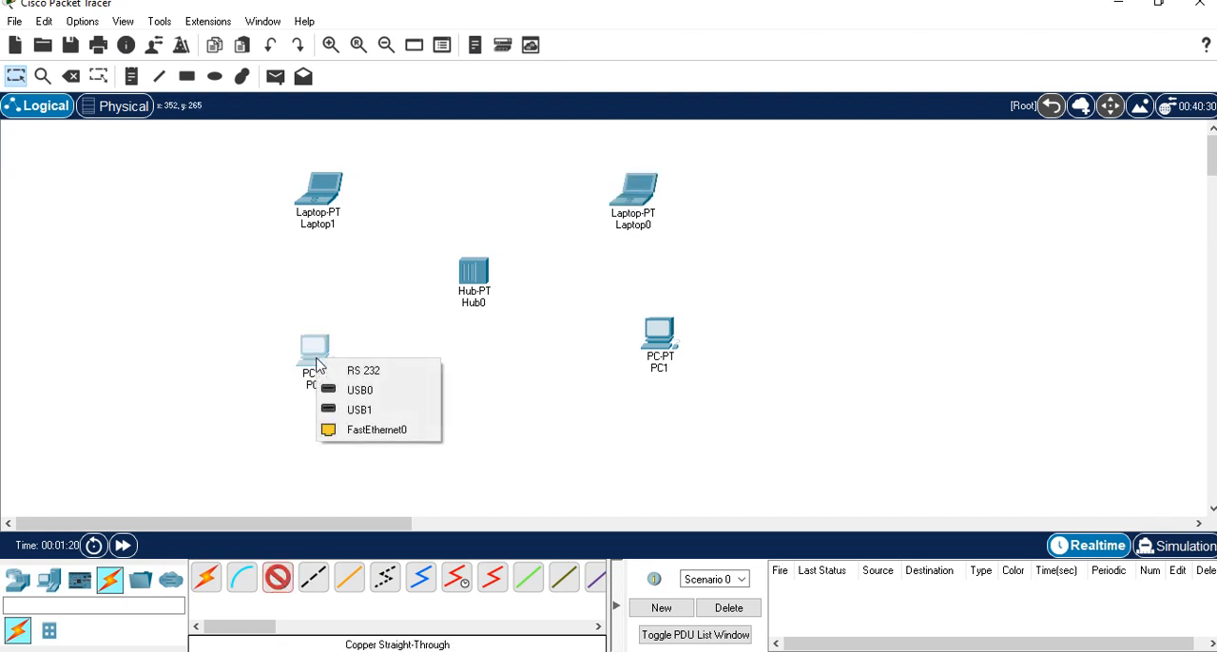
pyautogui.click(381, 433)
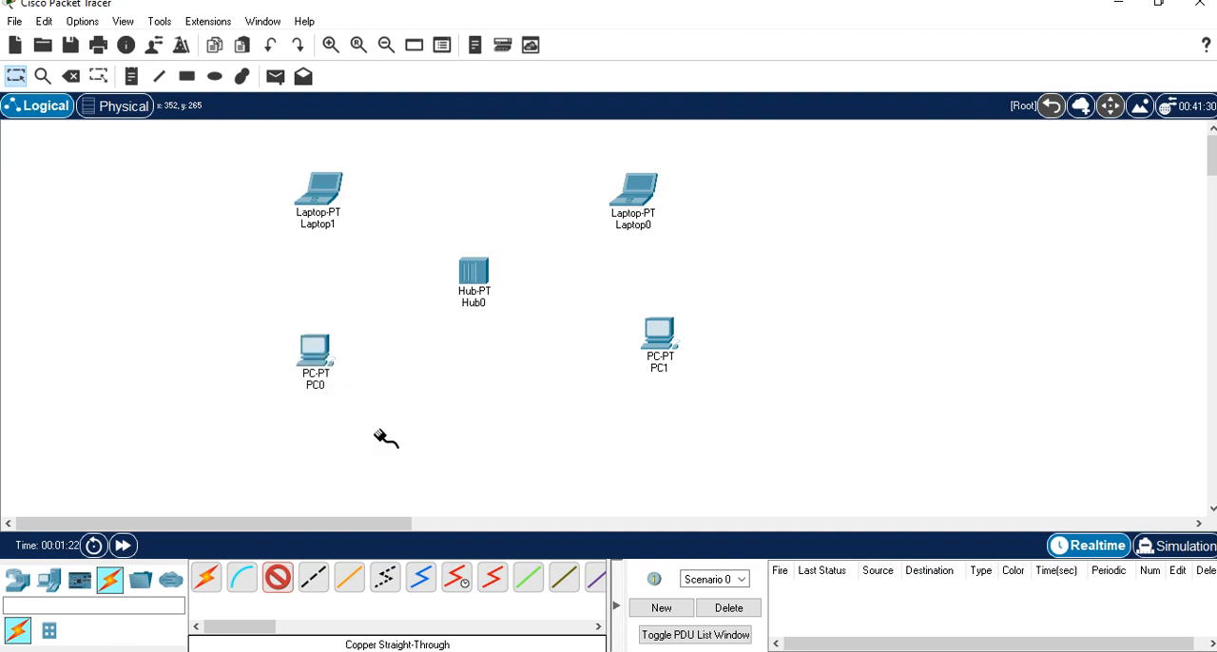
pyautogui.click(474, 273)
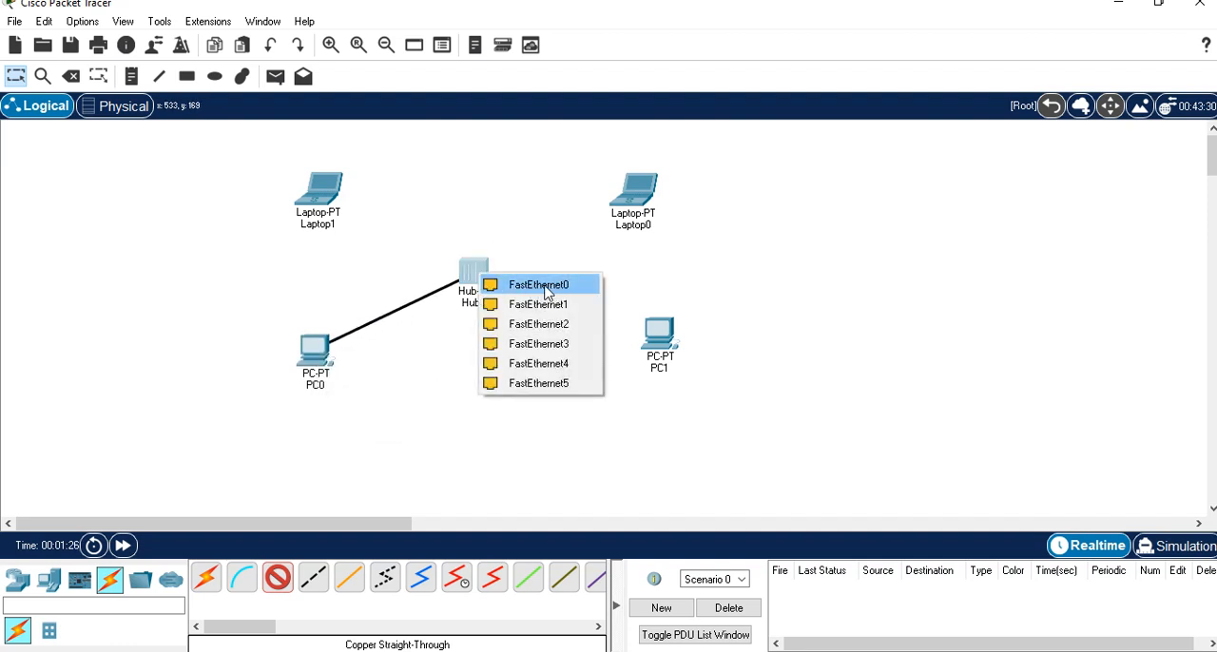
pyautogui.click(559, 291)
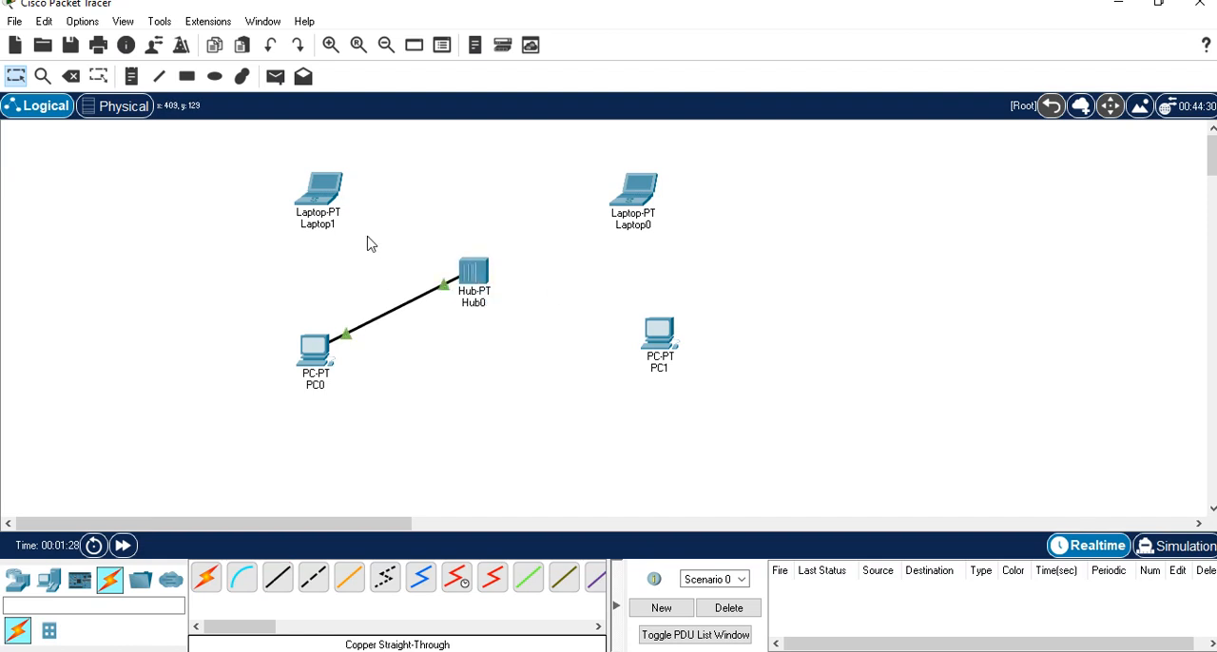
# Connect Laptop1's FastEthernet0 to Hub0's FastEthernet2 with a copper straight-through cable.
pyautogui.click(278, 582)
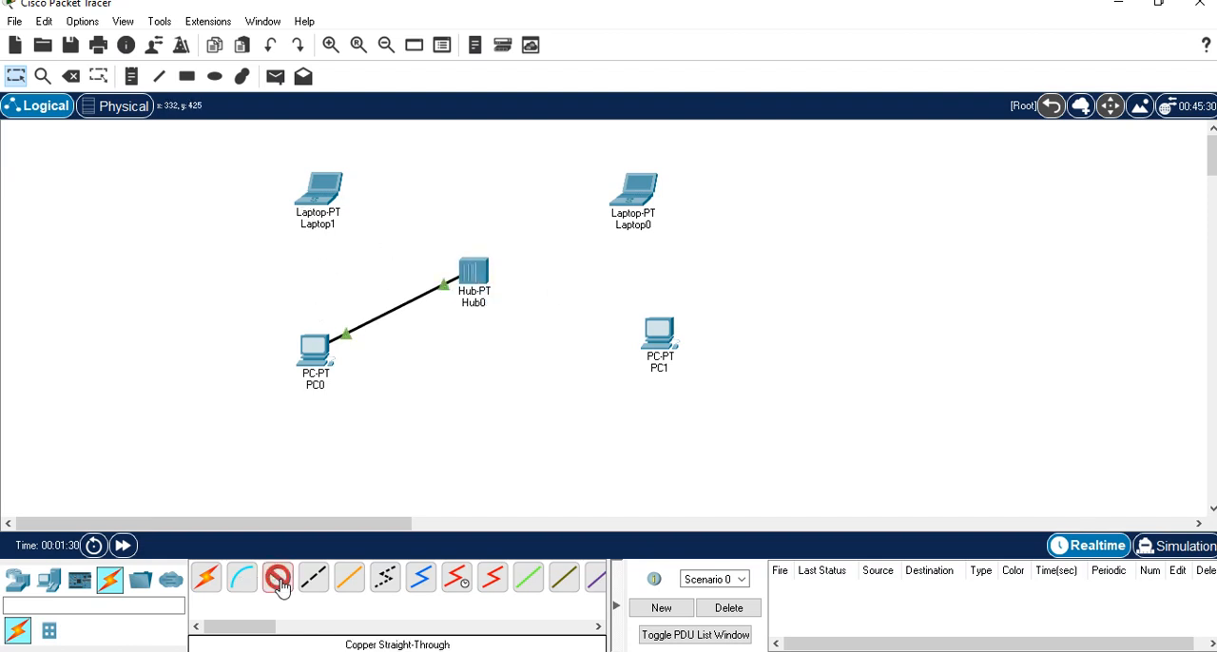
pyautogui.click(322, 195)
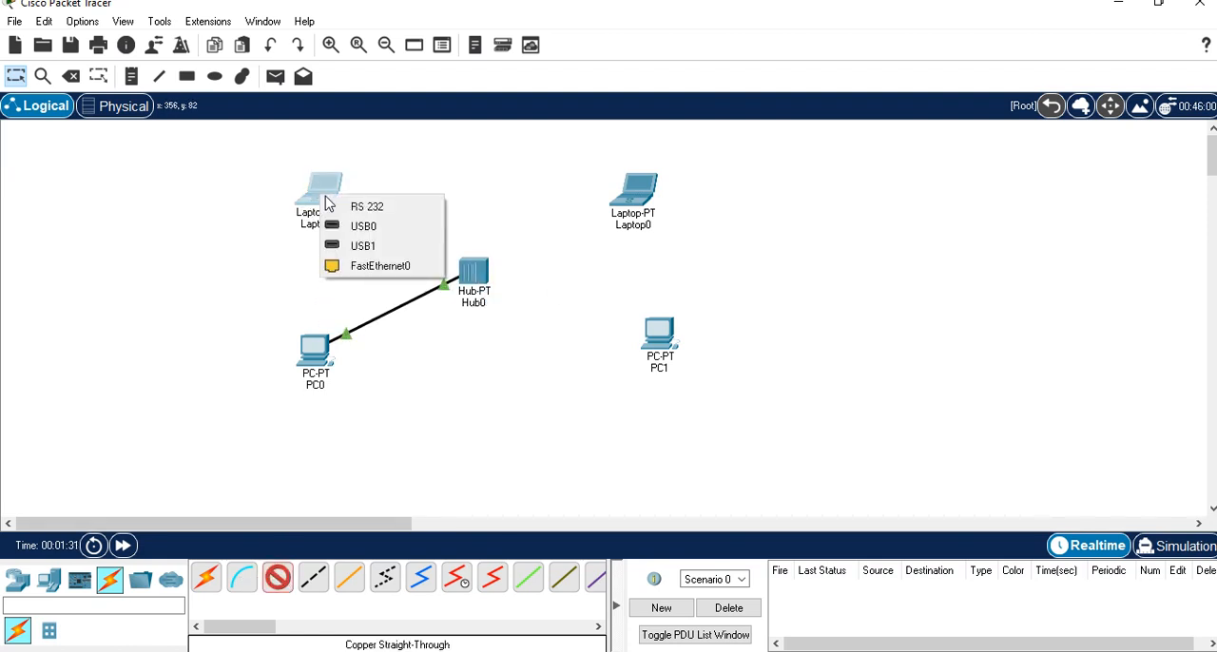
pyautogui.click(376, 264)
pyautogui.click(472, 276)
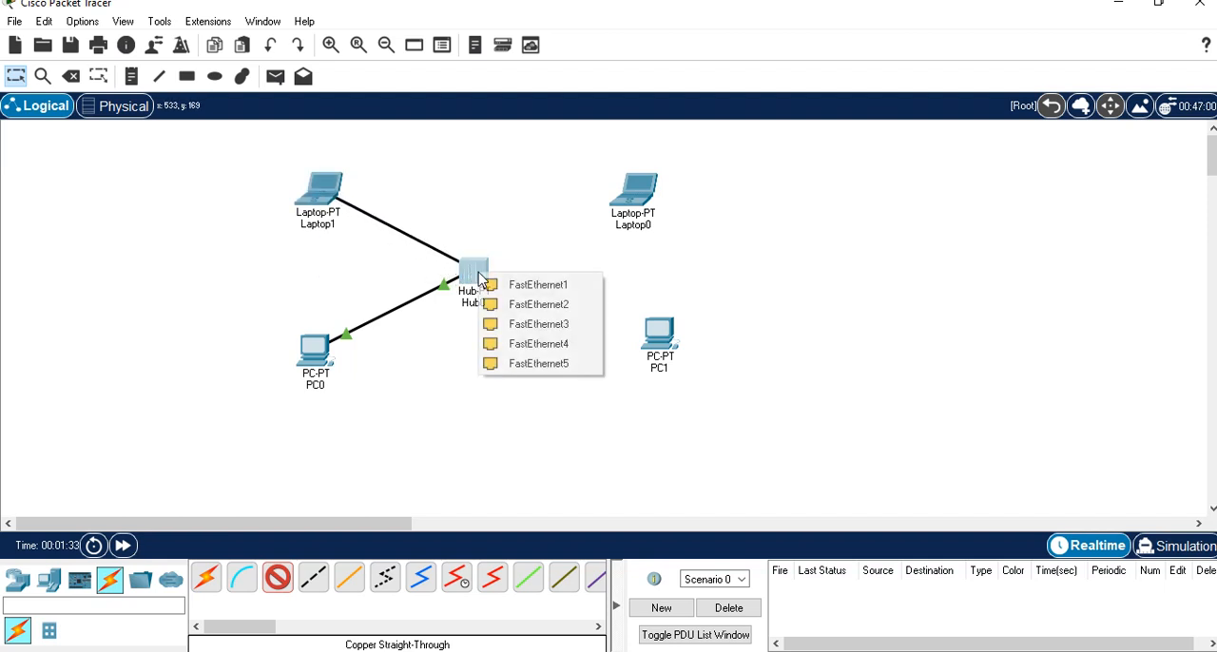
pyautogui.click(554, 304)
# Connect Laptop0's FastEthernet0 to a free FastEthernet port on Hub0 with a copper straight-through cable.
pyautogui.click(279, 580)
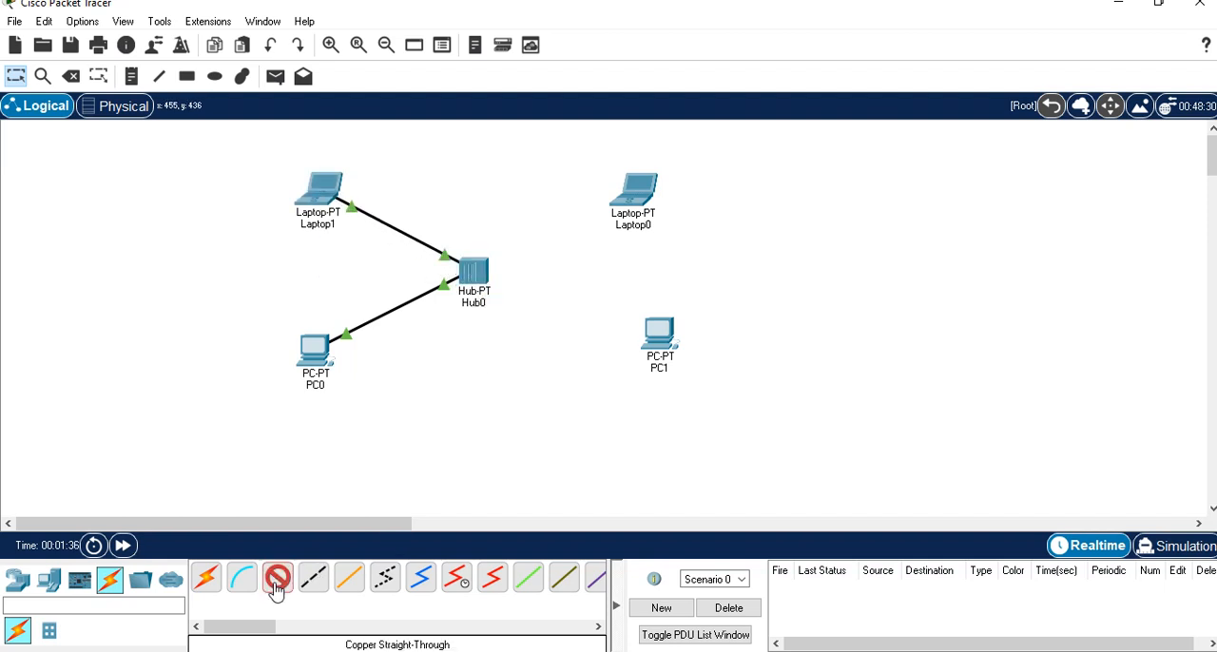
pyautogui.click(632, 196)
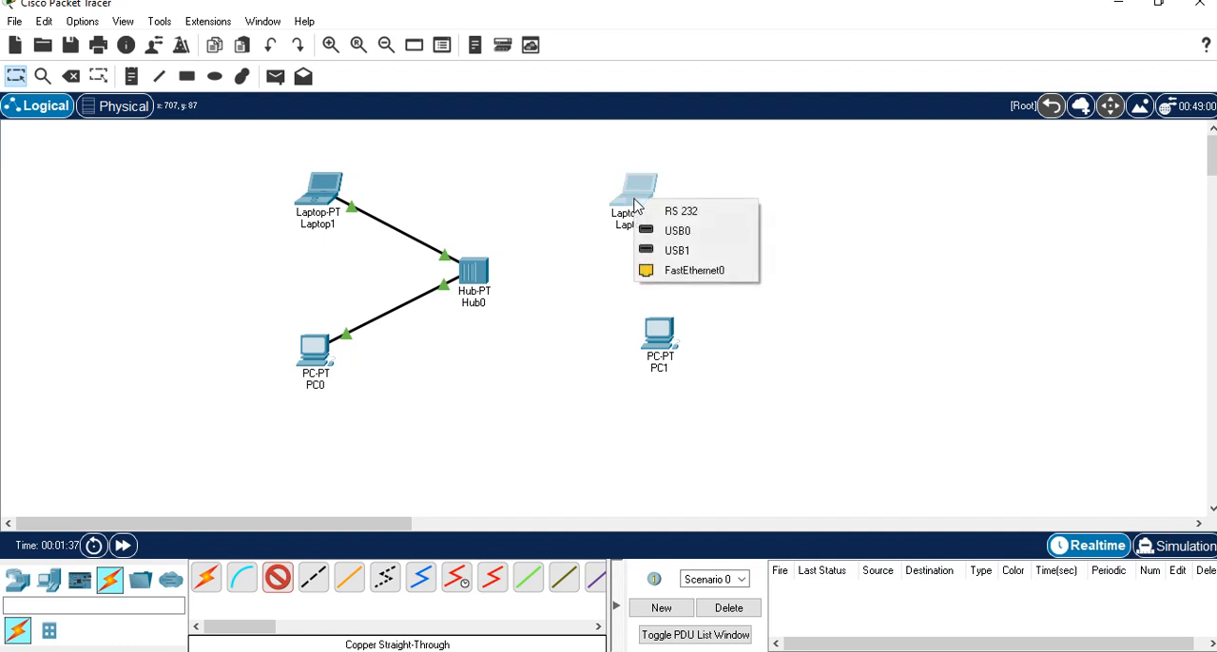
pyautogui.click(702, 270)
pyautogui.click(475, 272)
pyautogui.click(554, 298)
# Connect PC1's FastEthernet0 to Hub0's FastEthernet3 with a copper straight-through cable.
pyautogui.click(278, 579)
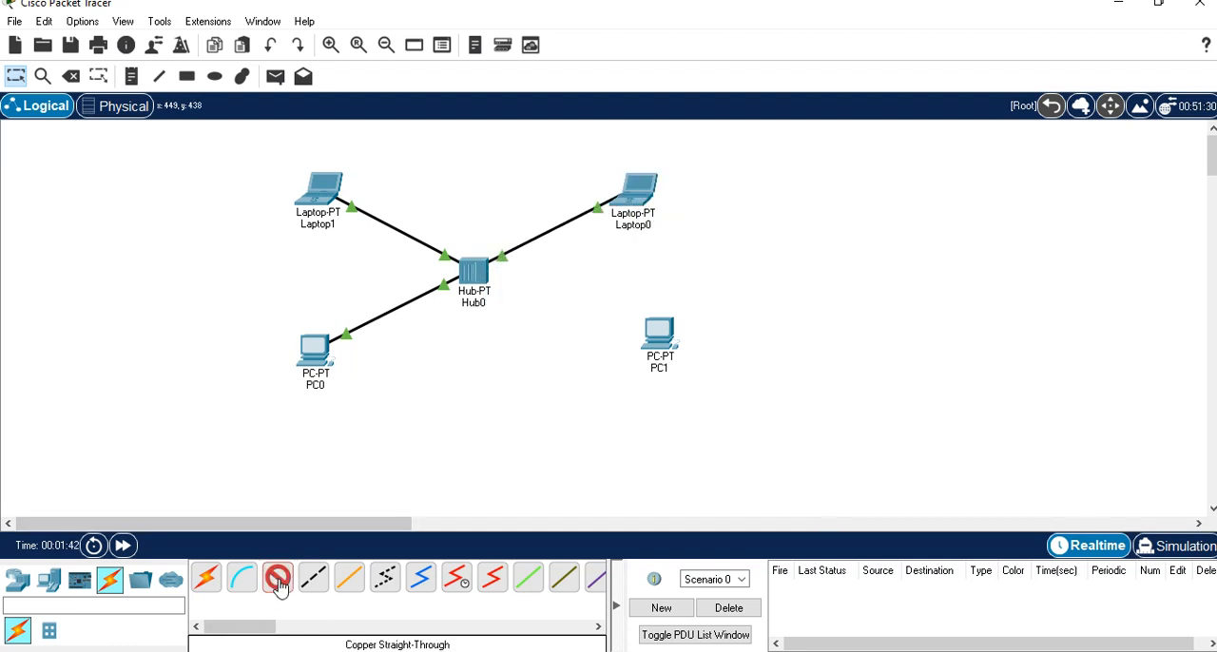
pyautogui.click(663, 353)
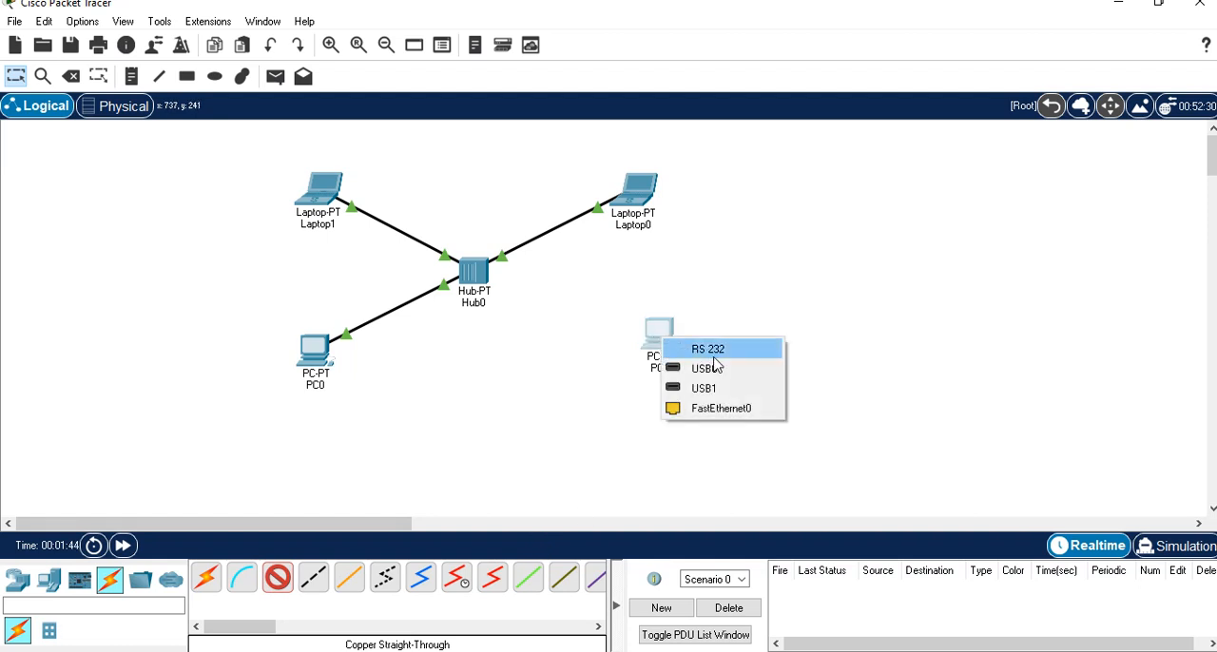
pyautogui.click(727, 408)
pyautogui.click(471, 275)
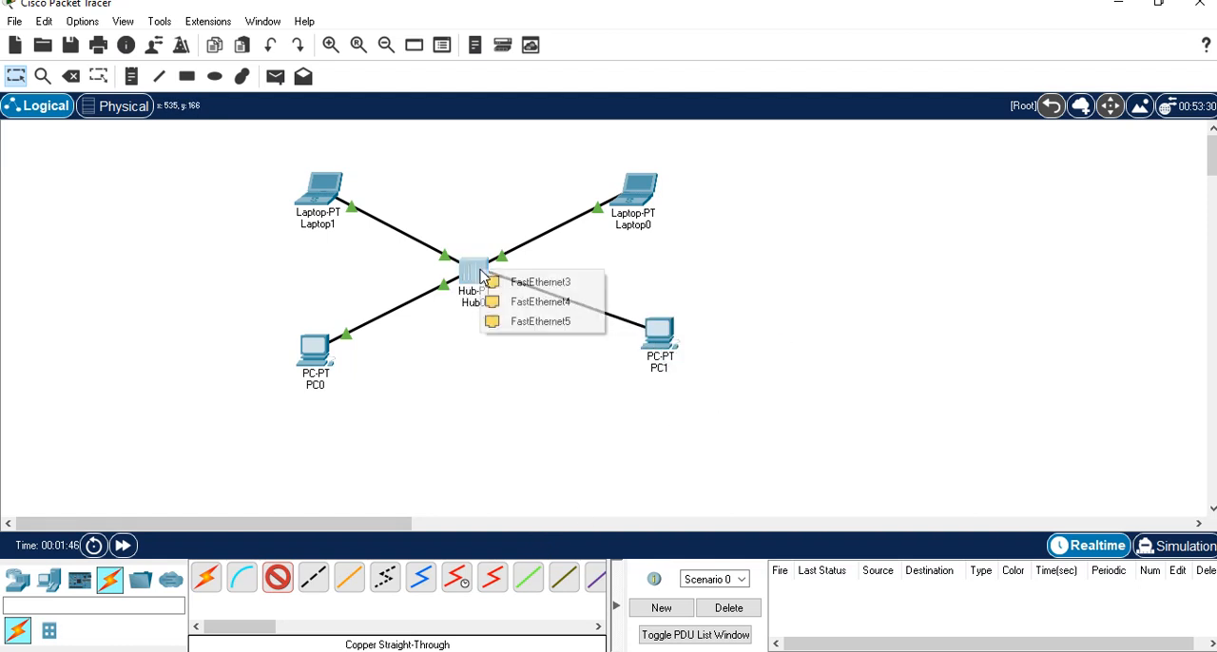
pyautogui.click(545, 283)
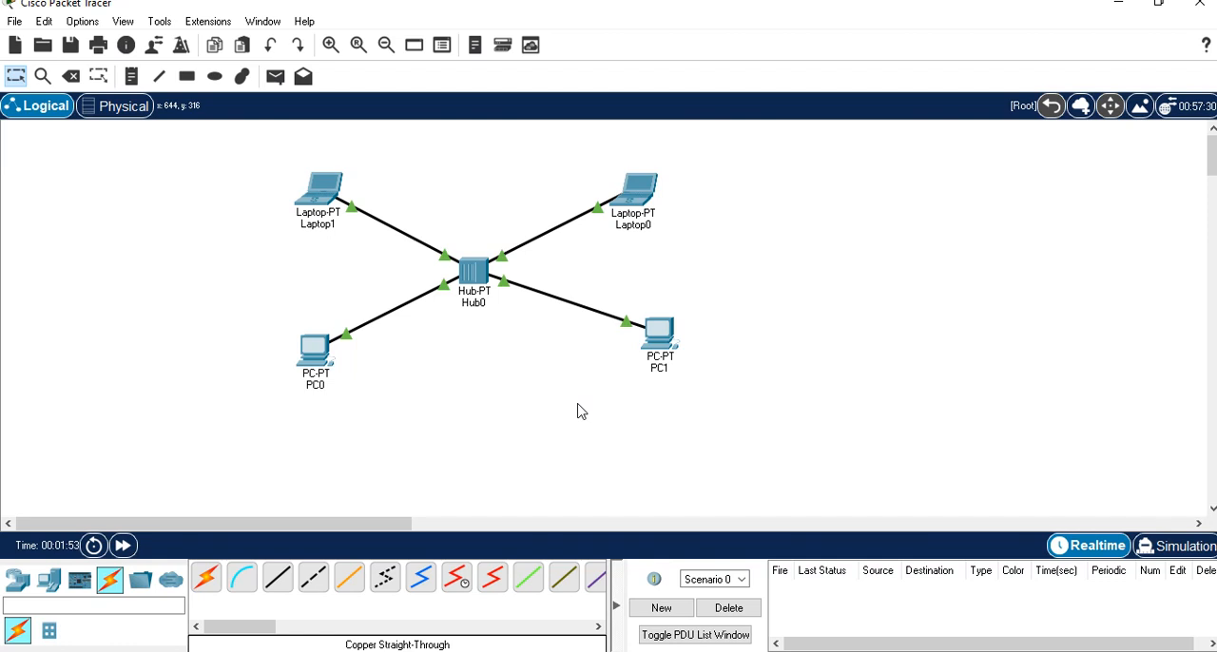
# Look through Hub0's physical view, configuration and attributes.
pyautogui.click(474, 276)
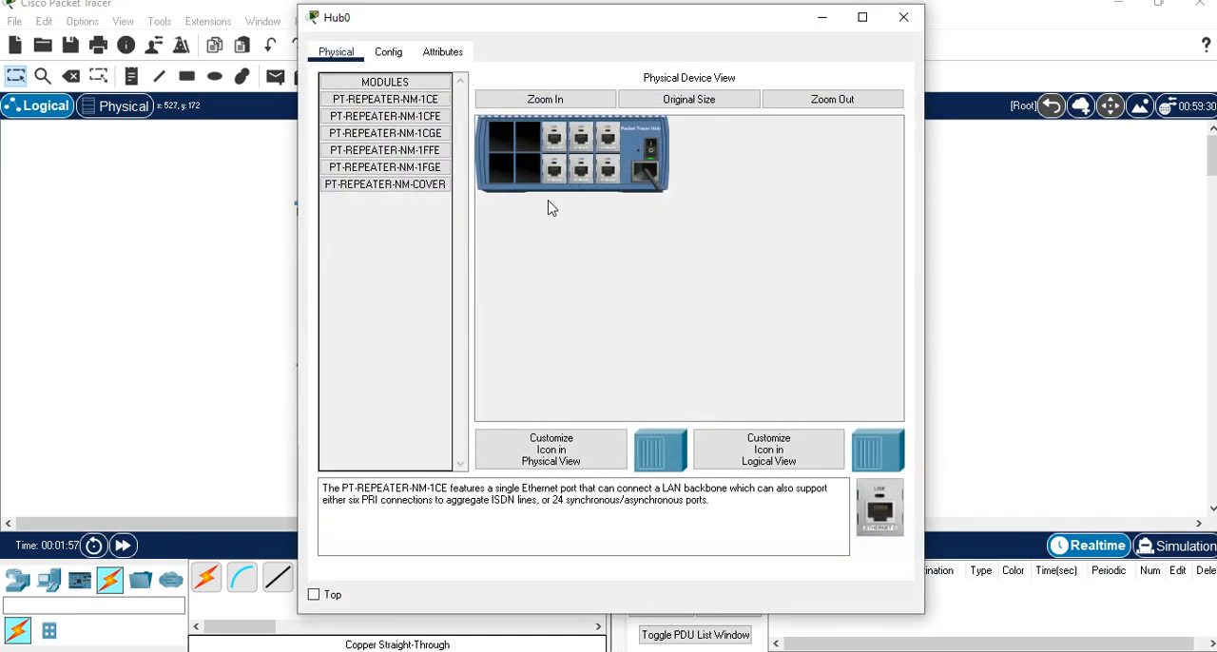
pyautogui.click(390, 53)
pyautogui.click(445, 55)
pyautogui.click(352, 55)
pyautogui.click(904, 18)
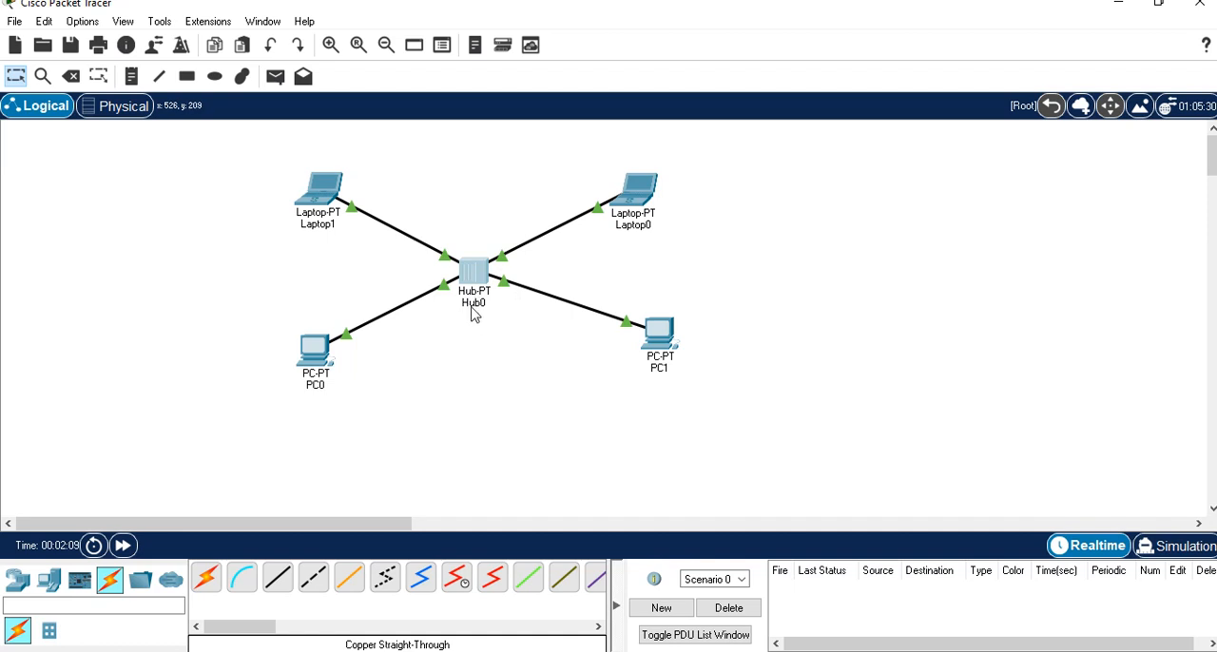
# Move Hub0's device window clear of the topology and switch the hub's power off and back on.
pyautogui.moveTo(479, 302)
pyautogui.click(476, 274)
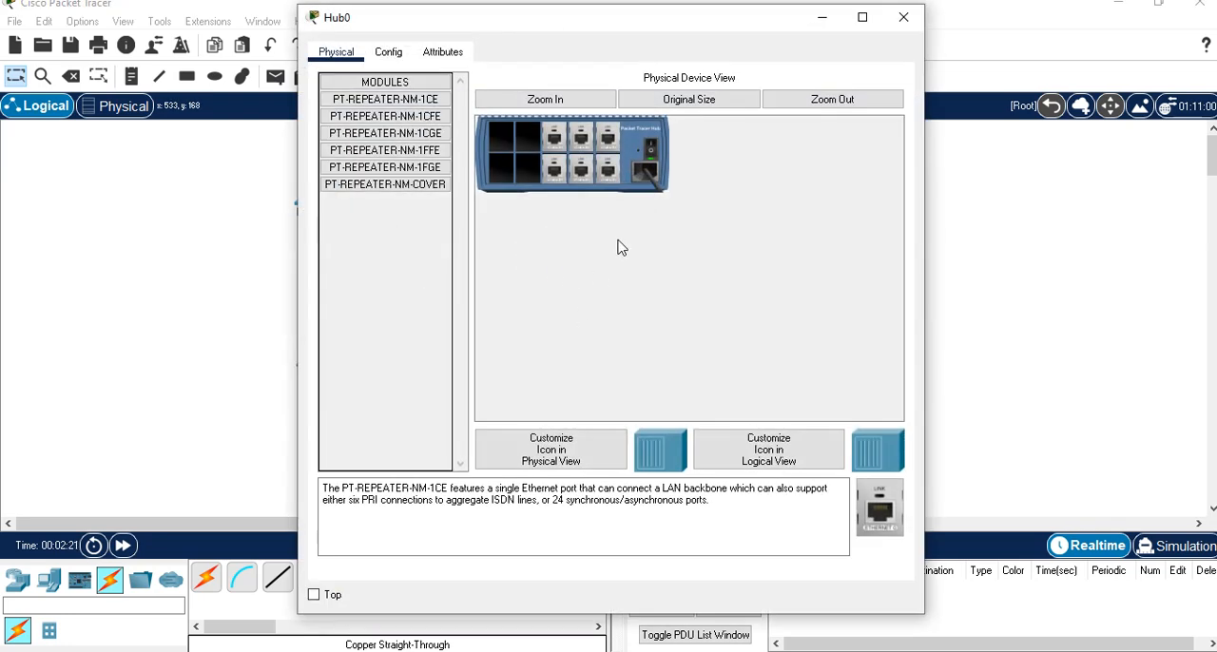
pyautogui.moveTo(651, 17); pyautogui.dragTo(911, 70)
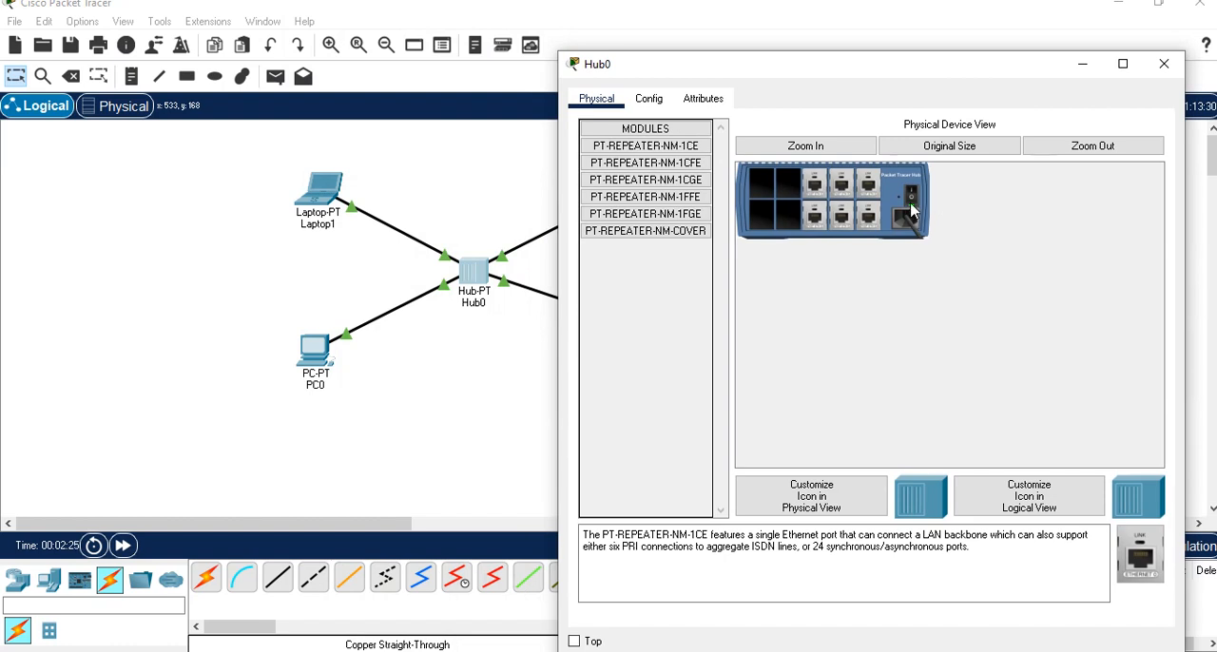
pyautogui.click(911, 197)
pyautogui.click(912, 201)
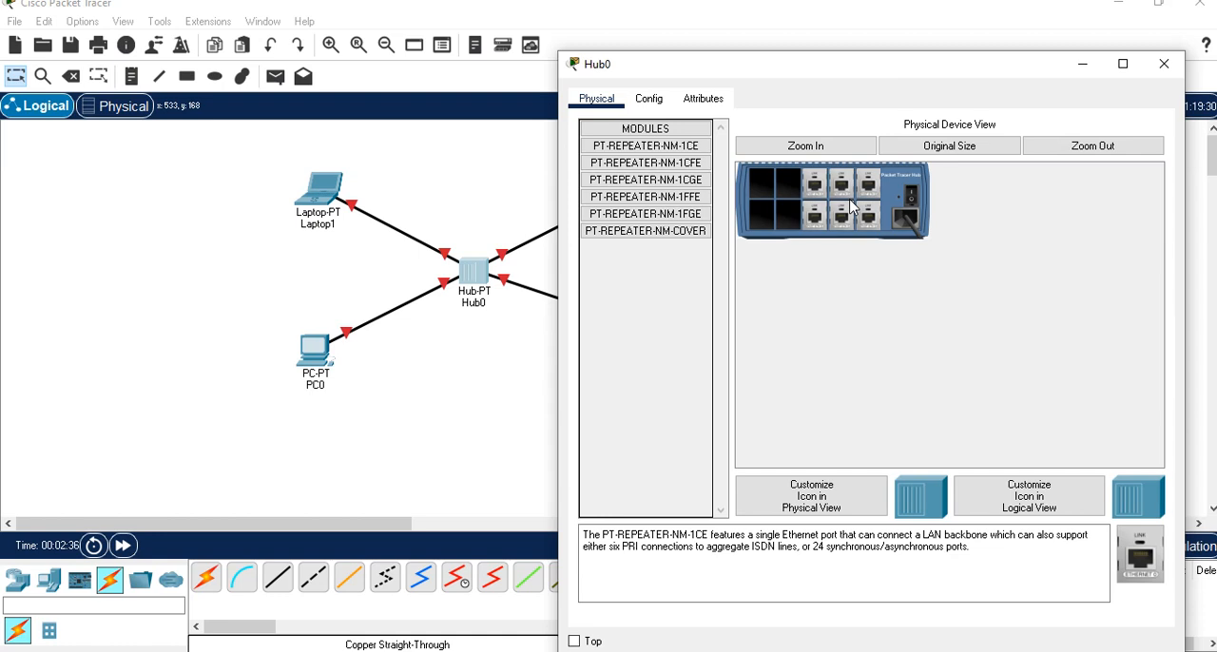
pyautogui.click(911, 202)
pyautogui.click(1168, 64)
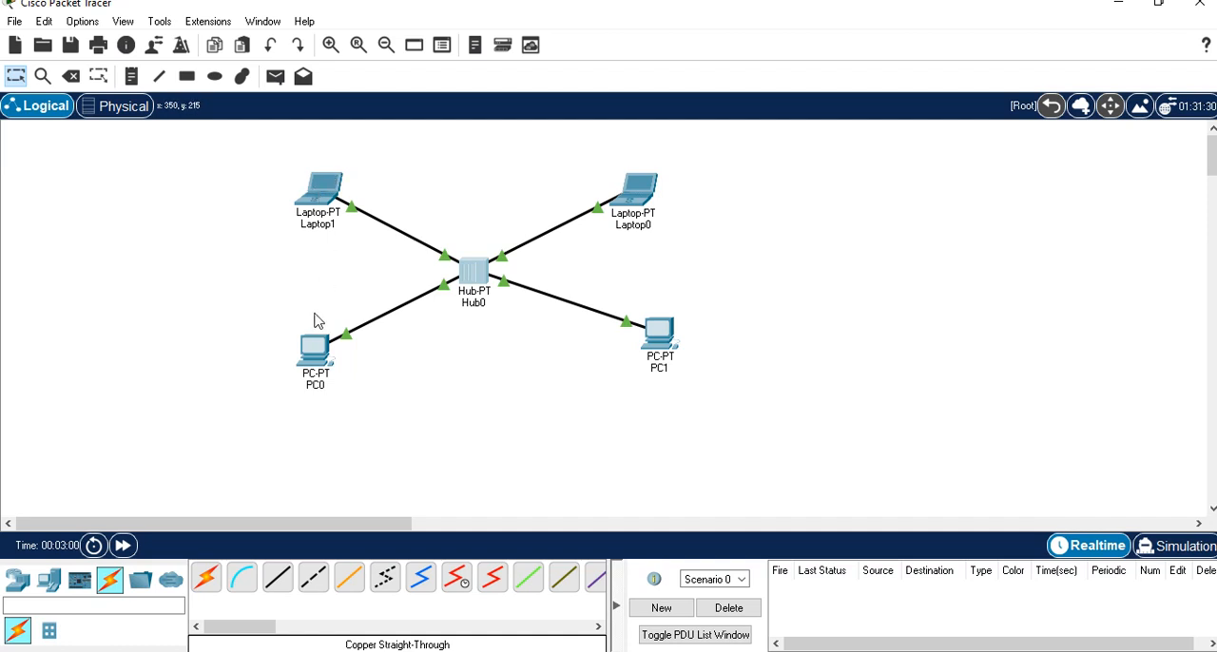
# Assign PC0 the static IPv4 address 10.10.10.2 with subnet mask 255.0.0.0.
pyautogui.click(317, 352)
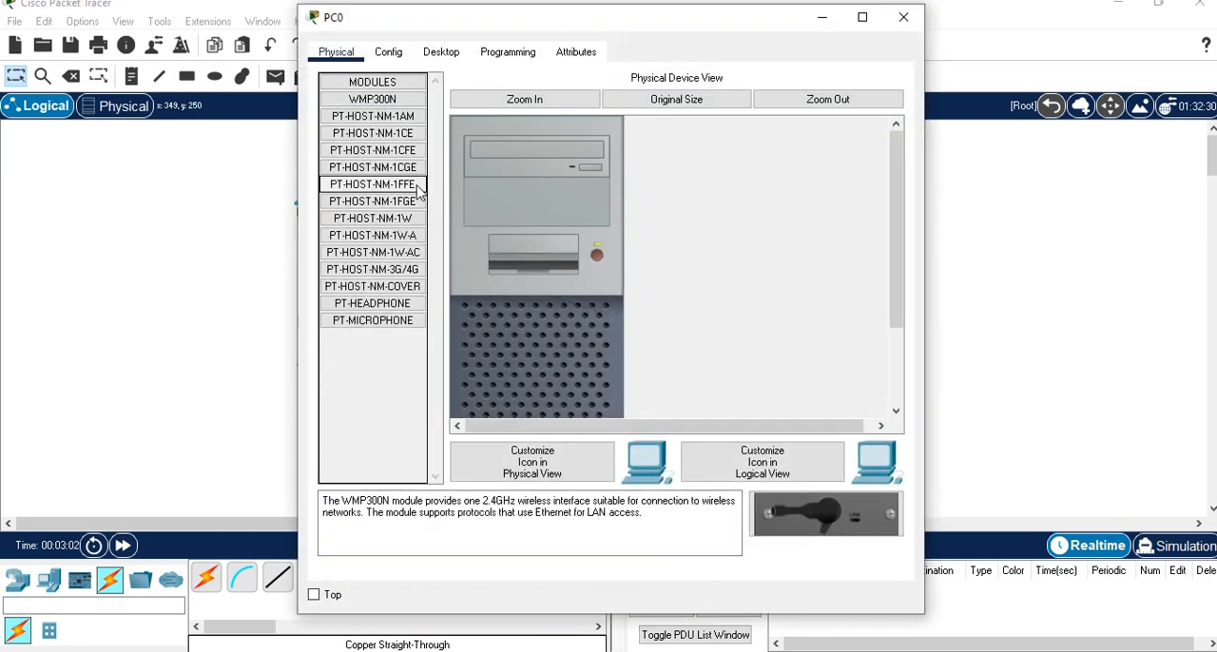
pyautogui.click(904, 17)
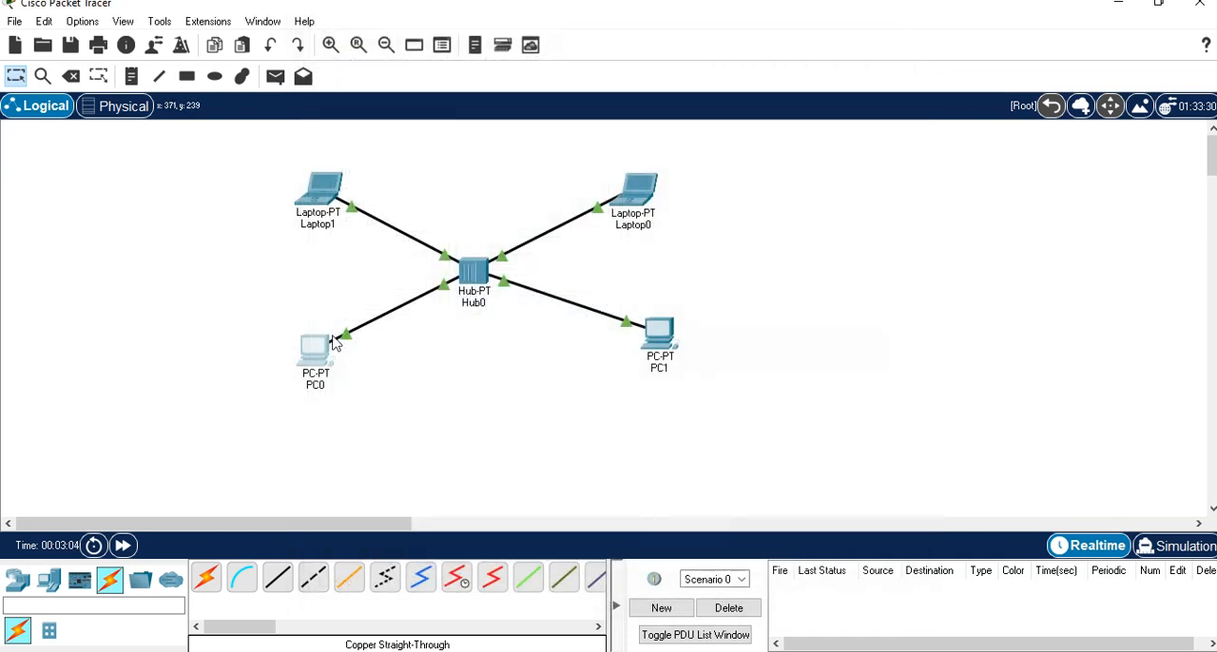
pyautogui.click(319, 357)
pyautogui.click(439, 51)
pyautogui.click(370, 128)
pyautogui.click(547, 178)
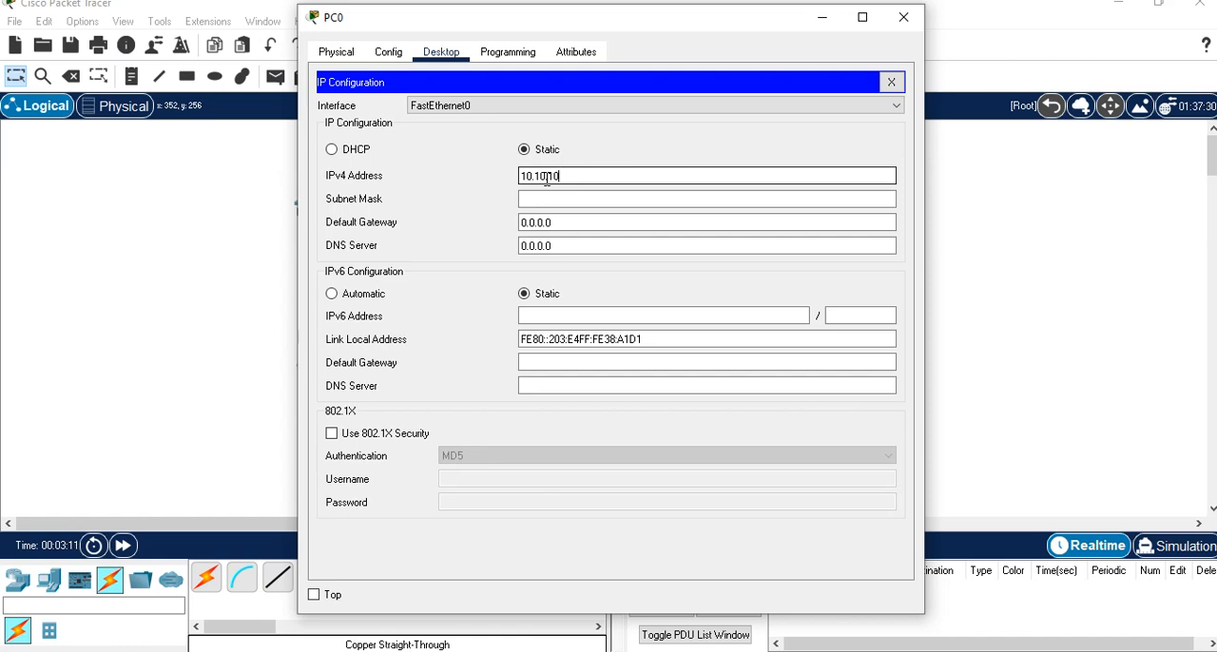
pyautogui.click(543, 199)
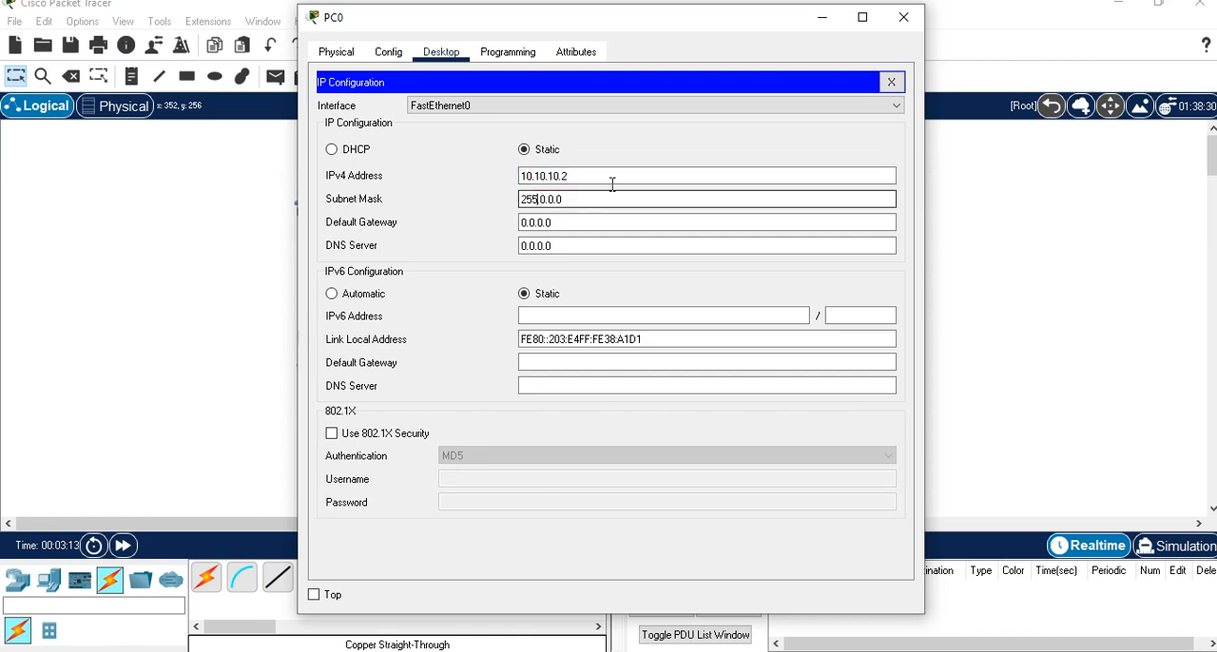
# Assign PC1 a static IPv4 address in the 10.10.10.x range and fill in its default subnet mask.
pyautogui.click(903, 19)
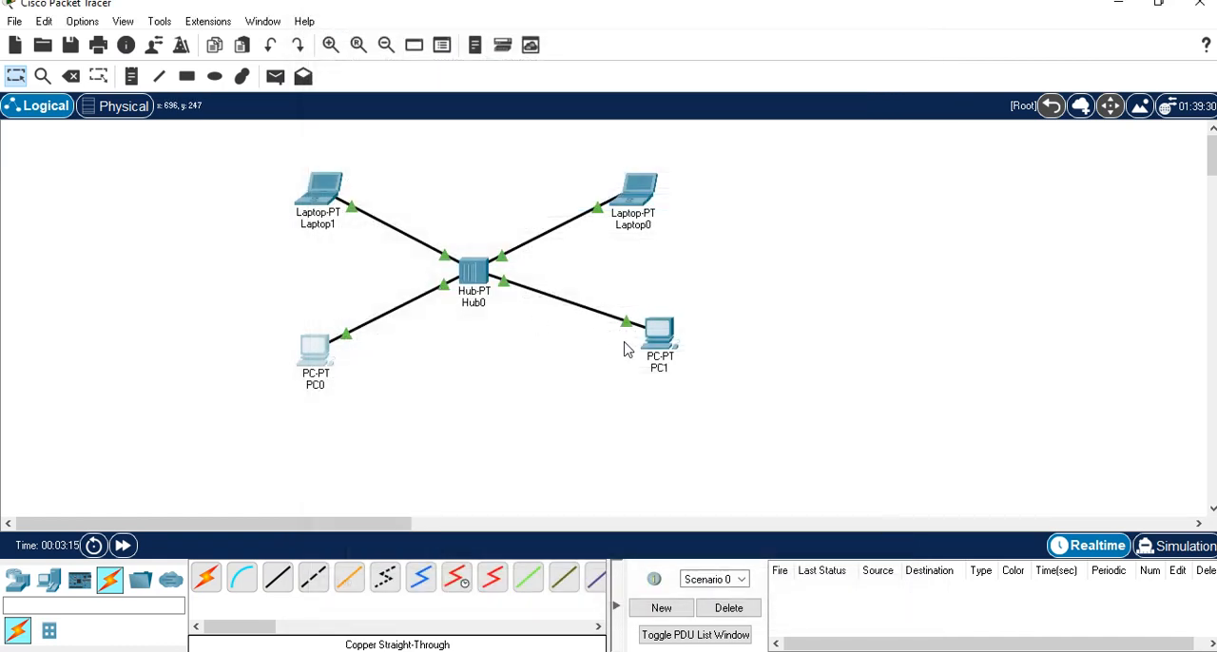
pyautogui.click(661, 337)
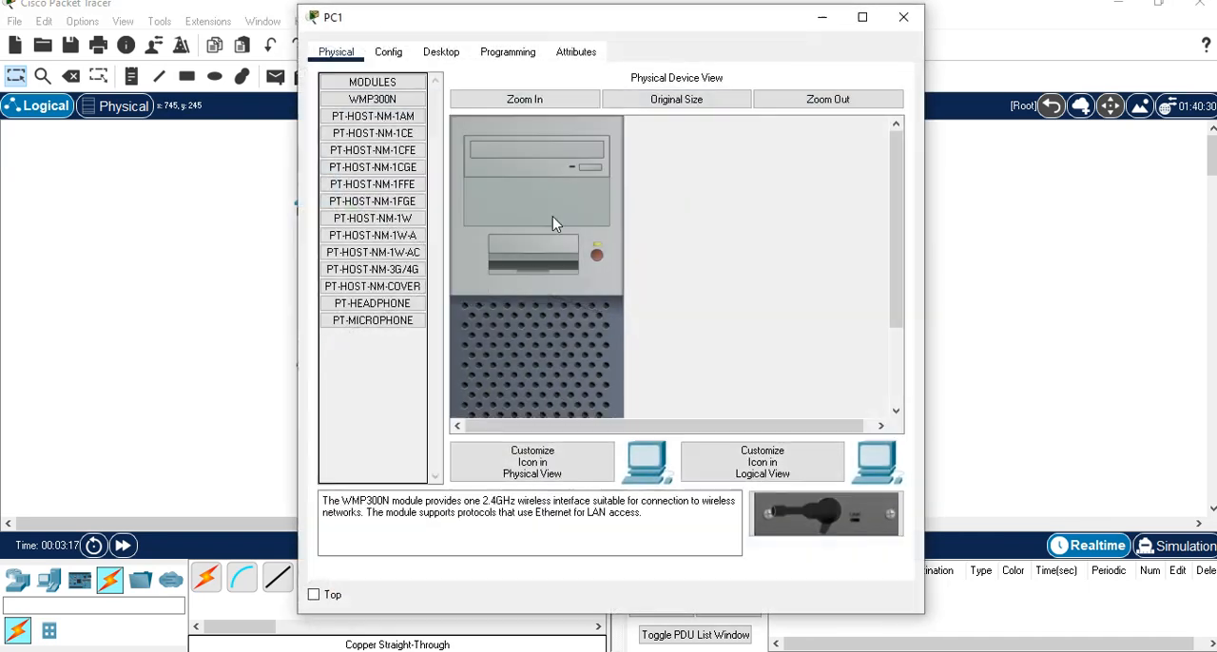
pyautogui.click(441, 54)
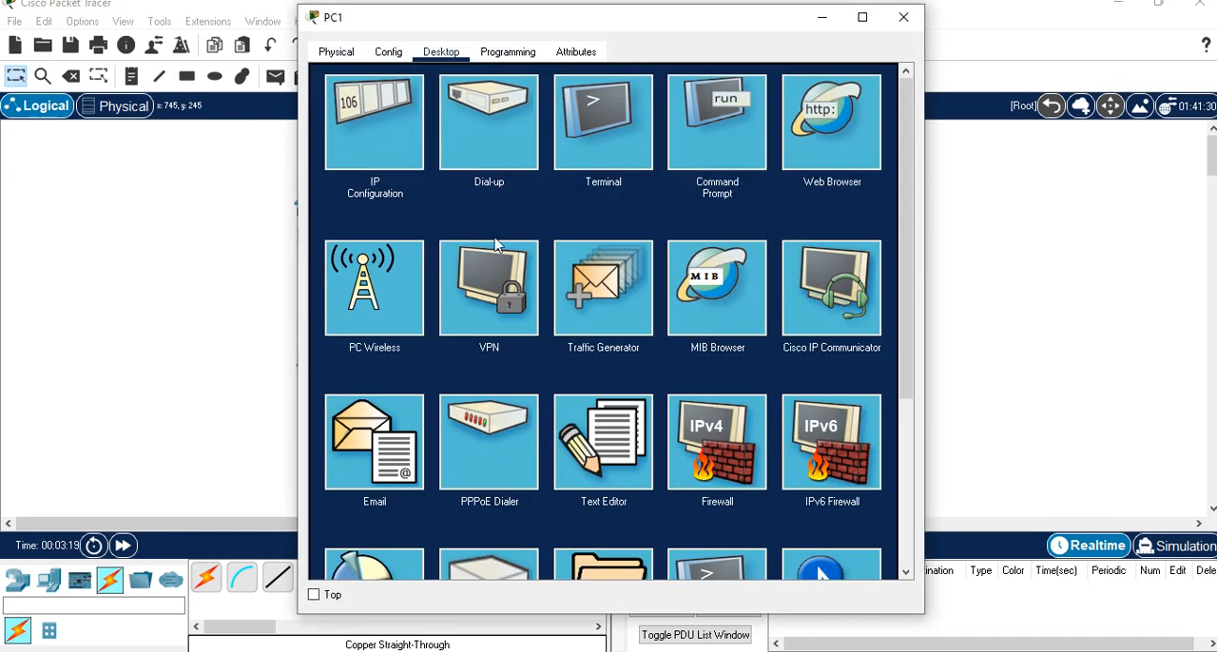
pyautogui.click(362, 129)
pyautogui.click(544, 175)
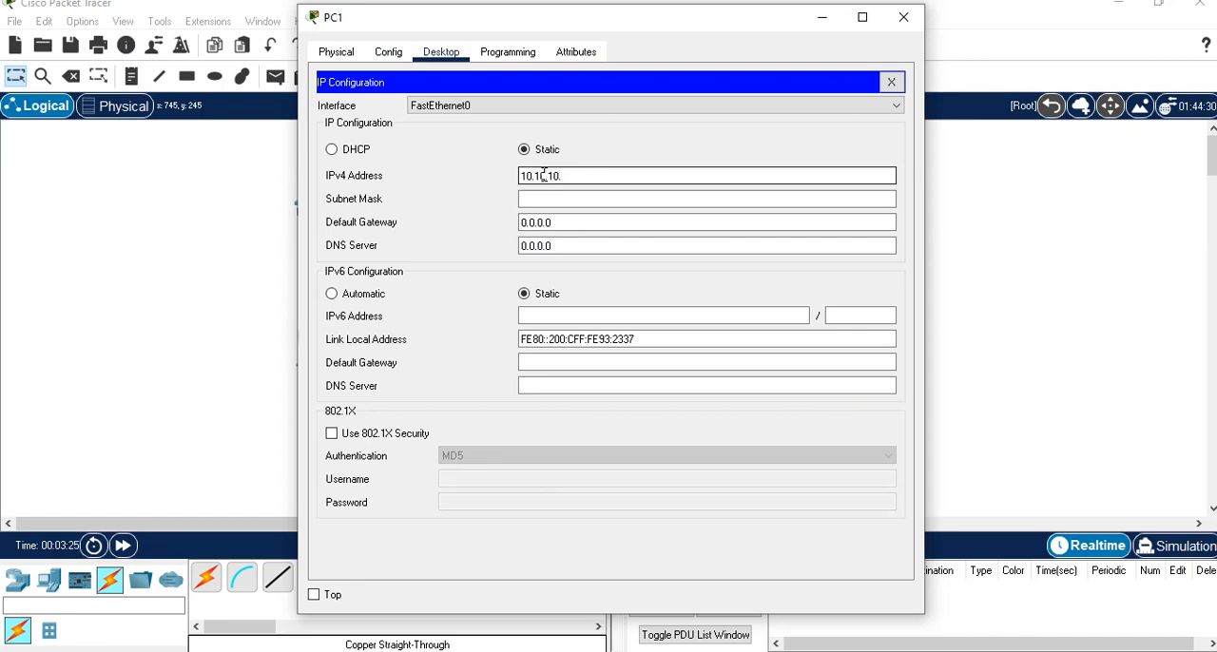
pyautogui.click(547, 198)
pyautogui.click(904, 23)
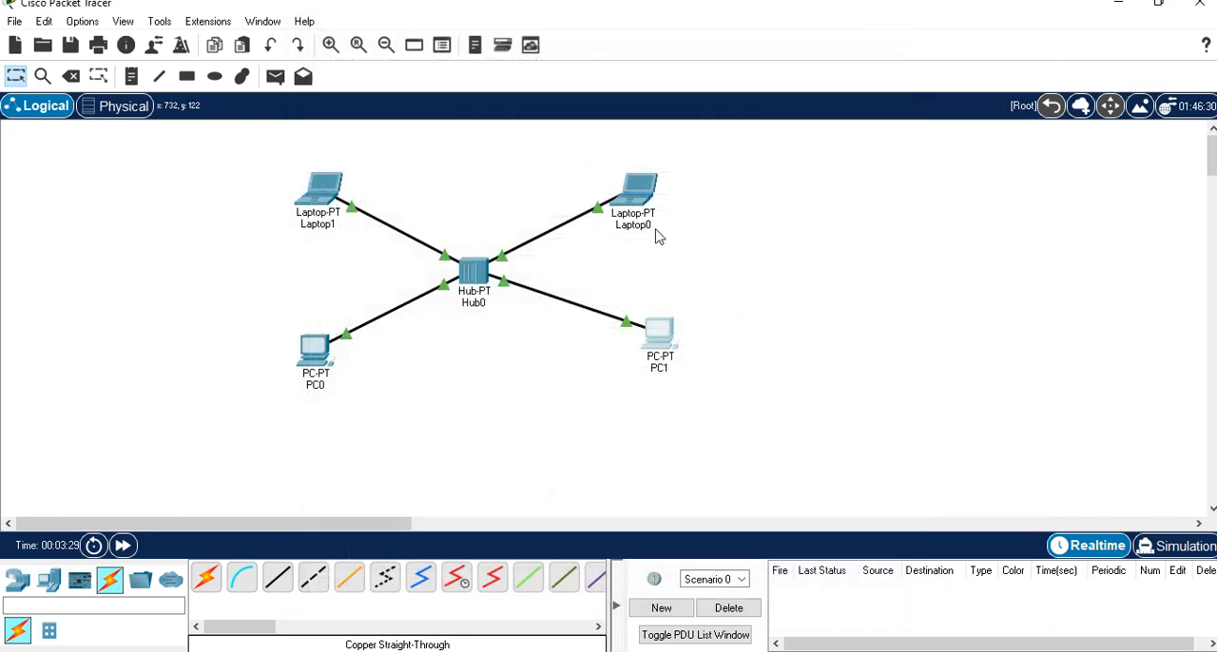
# Assign Laptop0 the static IPv4 address 10.10.10.4 with subnet mask 255.0.0.0.
pyautogui.click(618, 192)
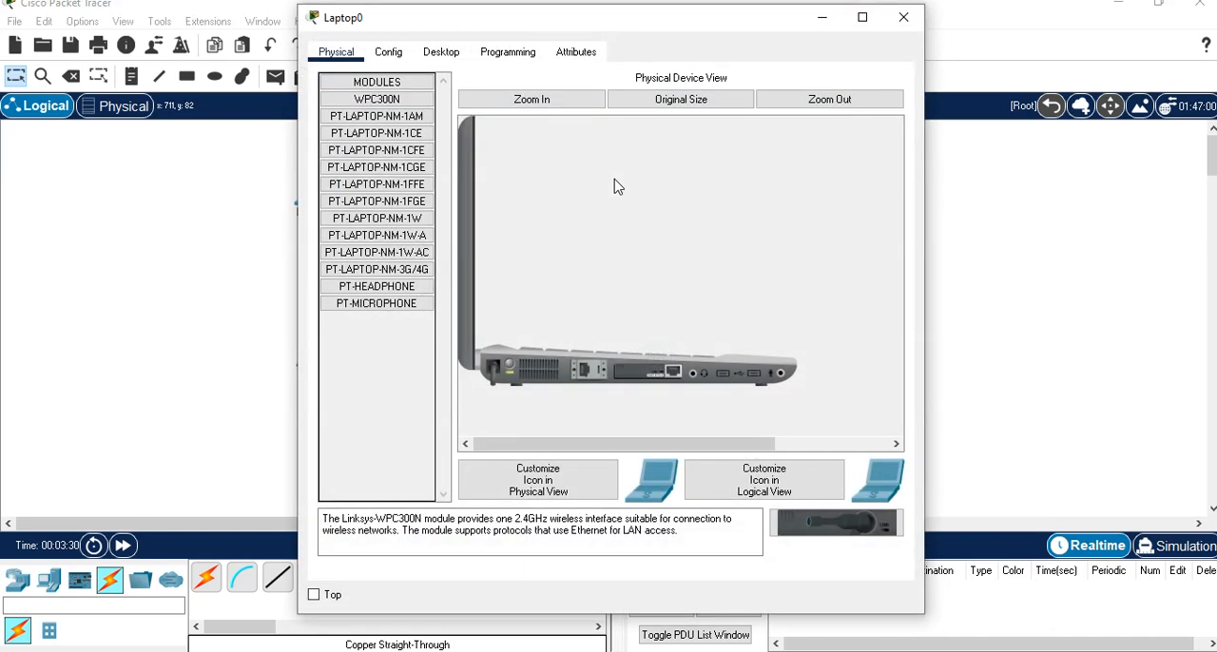
pyautogui.click(439, 59)
pyautogui.click(371, 138)
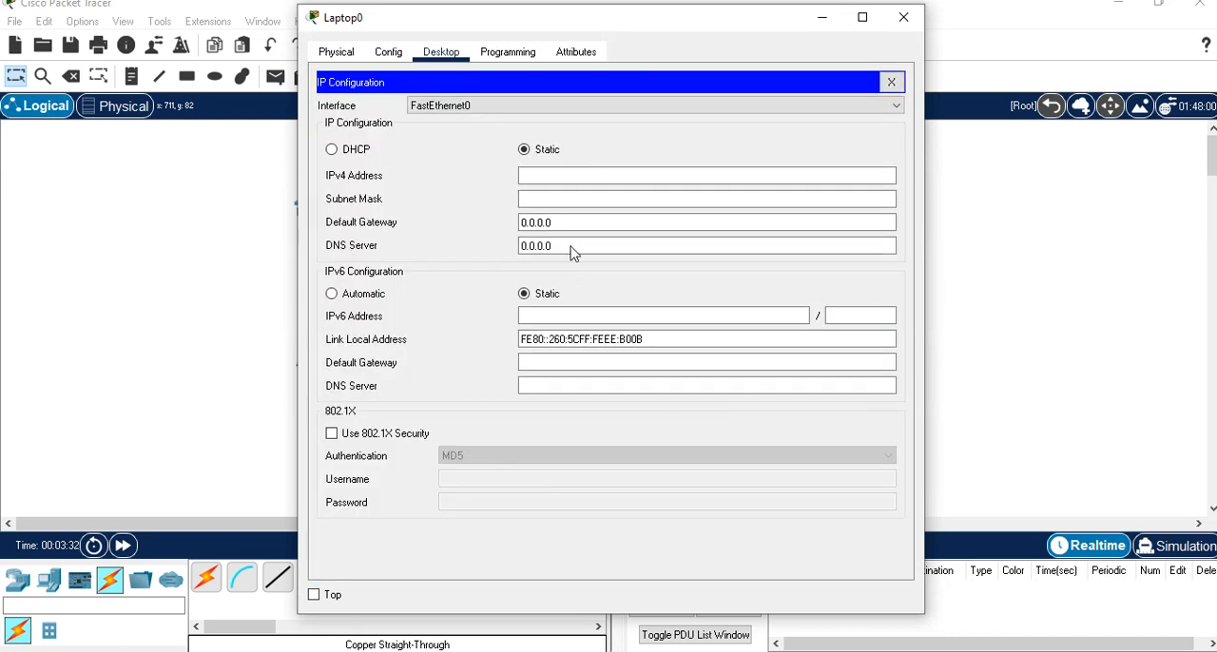
pyautogui.click(558, 176)
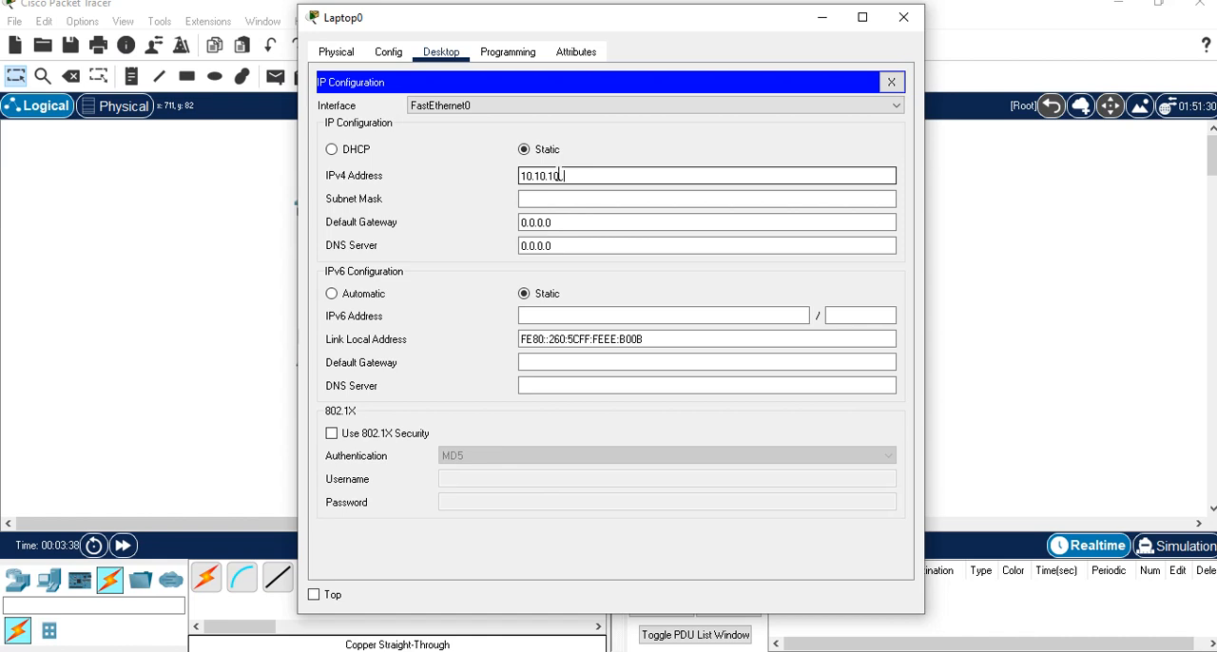
pyautogui.write('10.10.10.4')
pyautogui.click(600, 198)
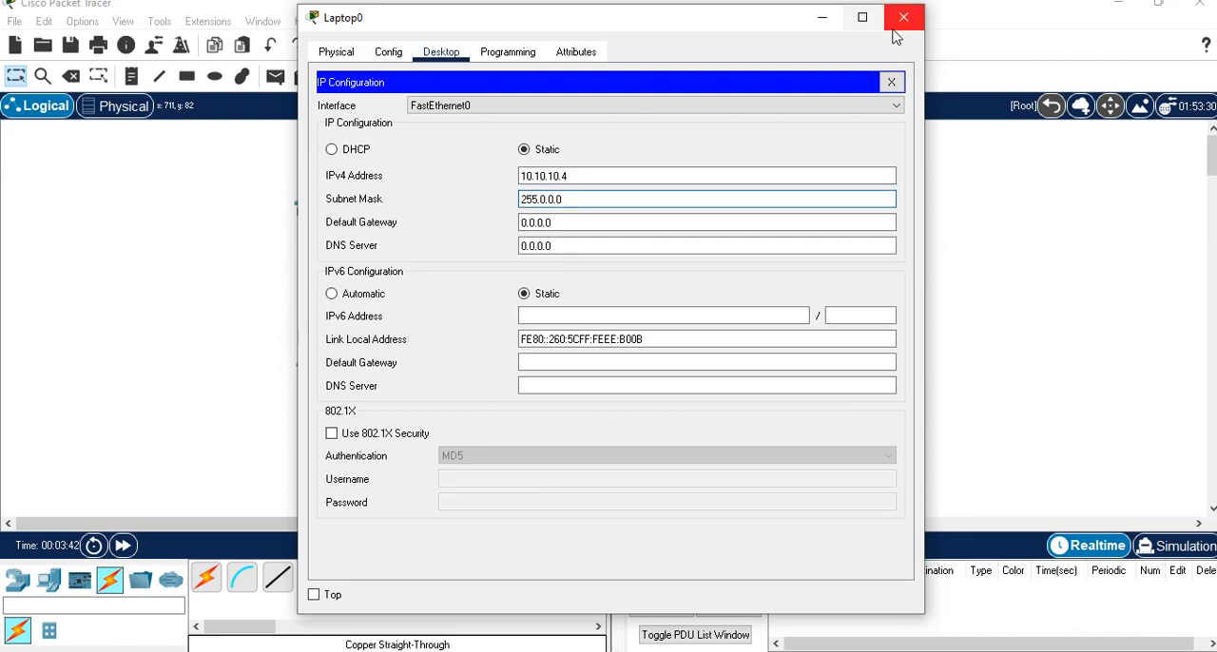
pyautogui.click(902, 18)
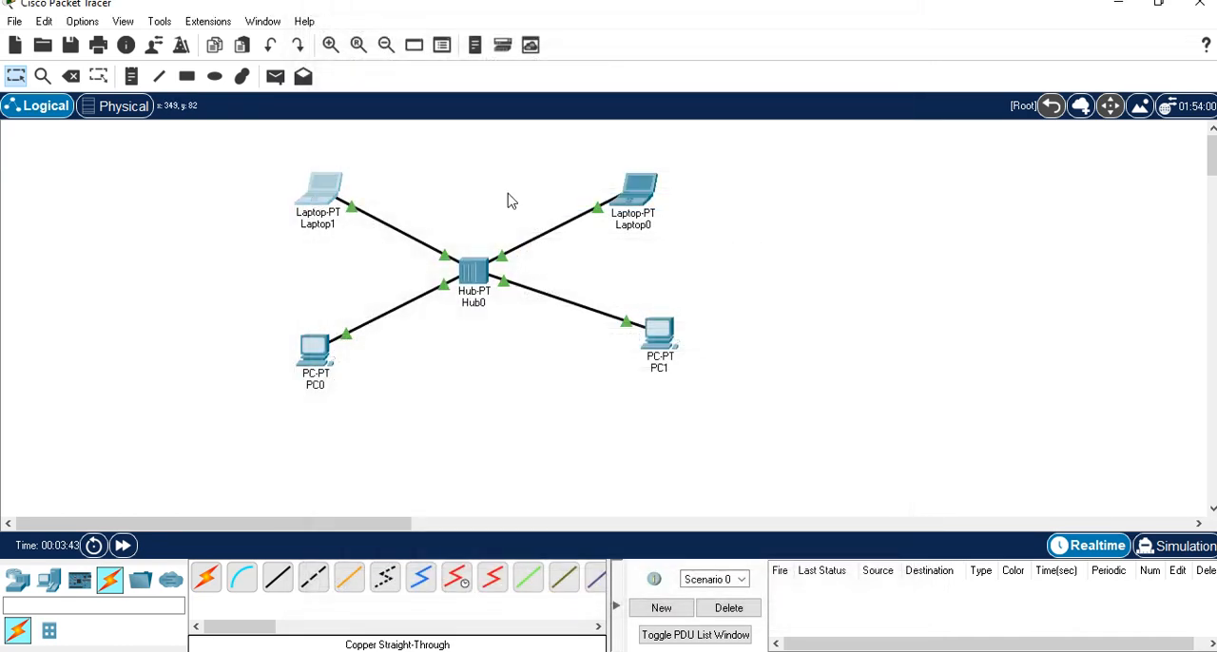
# Assign Laptop1 the static IPv4 address 10.10.10.5 with subnet mask 255.0.0.0.
pyautogui.click(320, 189)
pyautogui.click(441, 51)
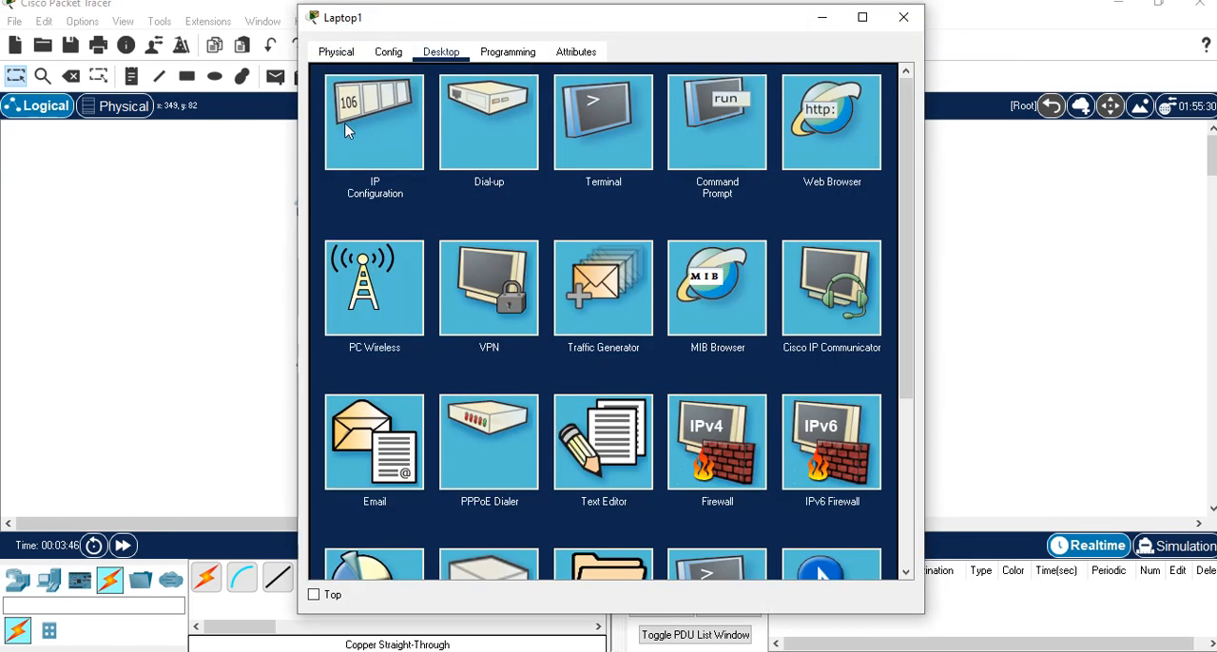
pyautogui.click(347, 131)
pyautogui.click(554, 180)
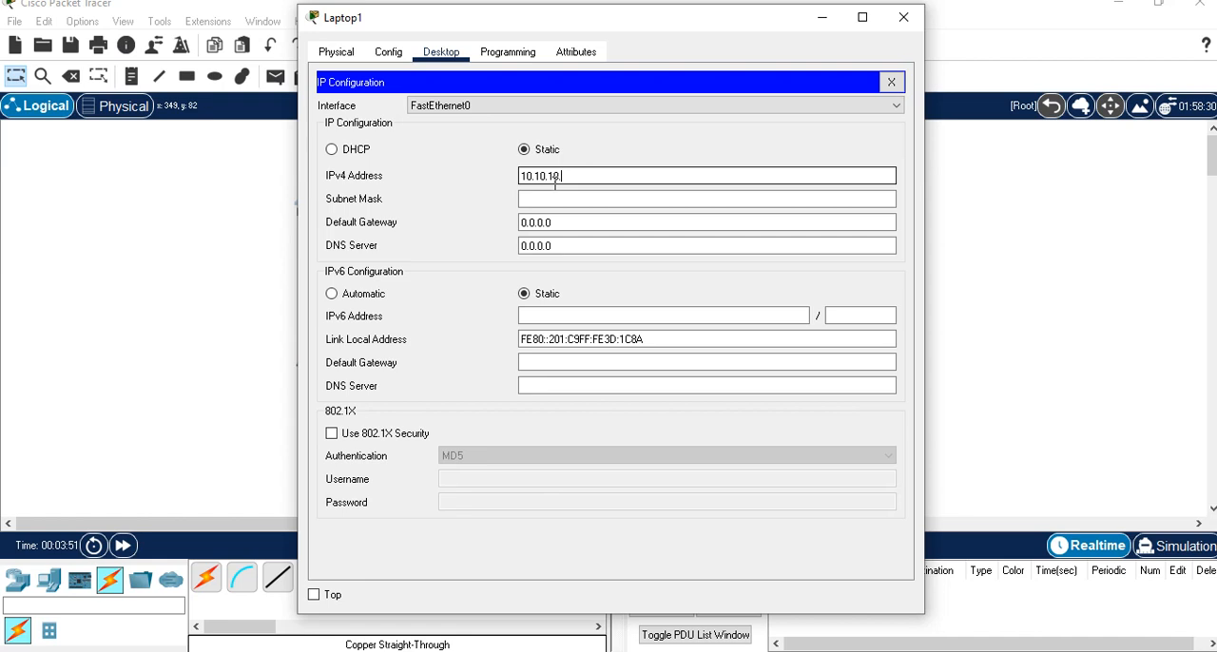
pyautogui.click(563, 200)
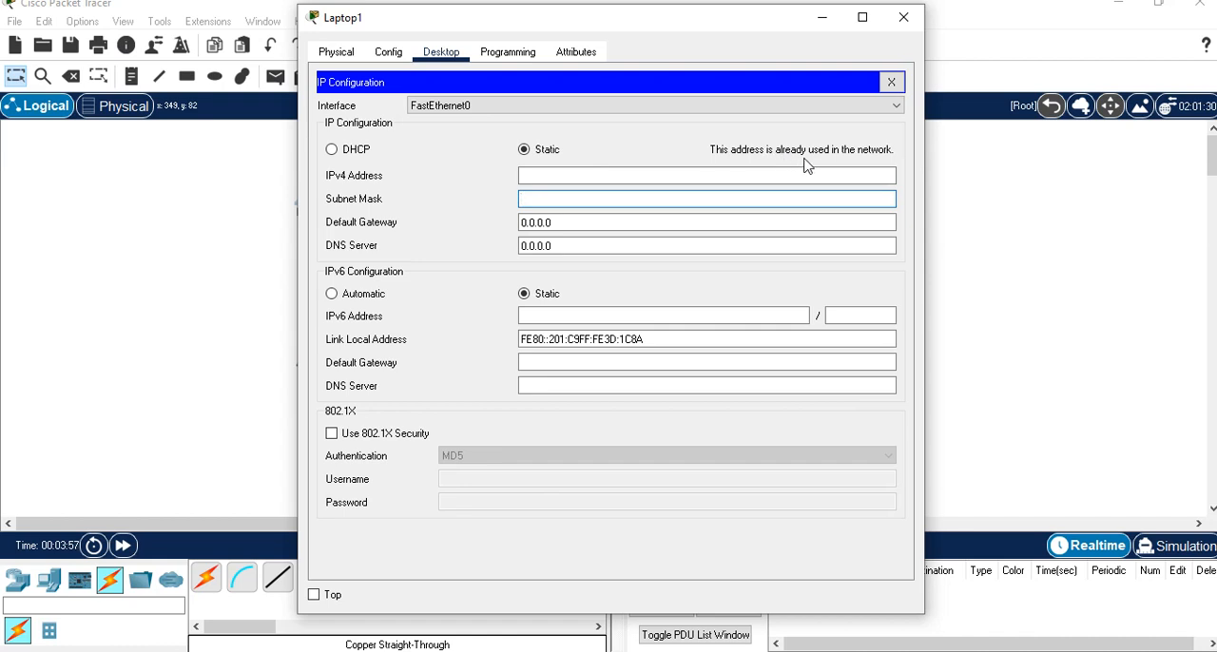
pyautogui.click(542, 176)
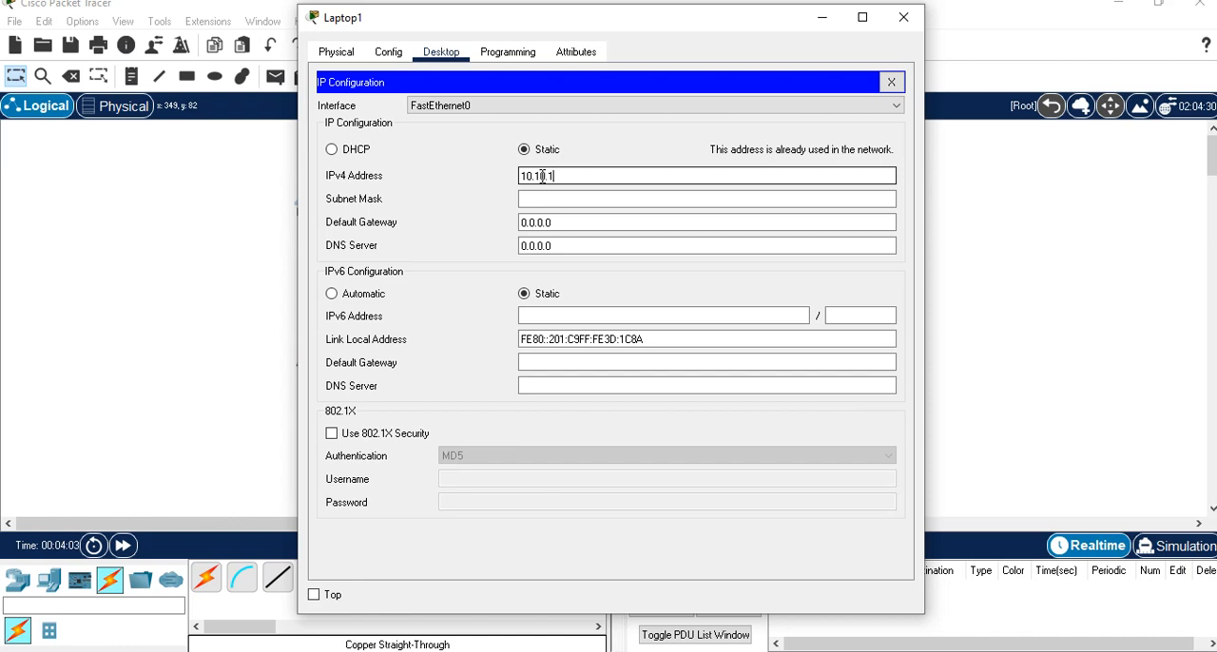
pyautogui.click(533, 198)
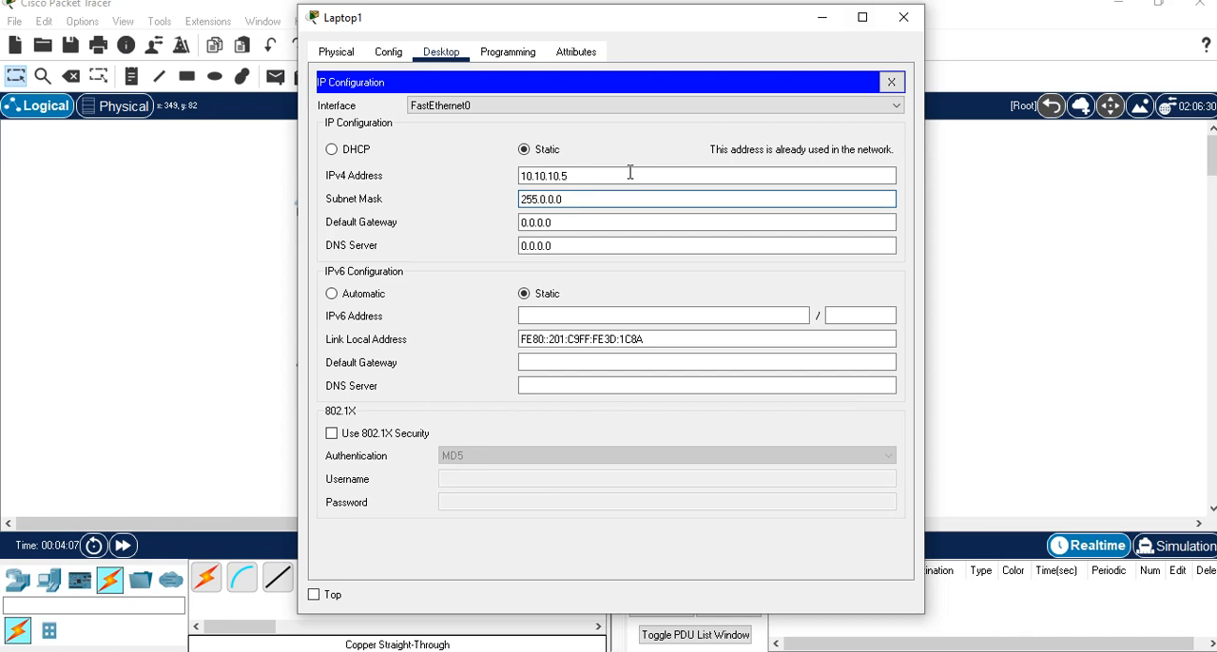
pyautogui.click(903, 17)
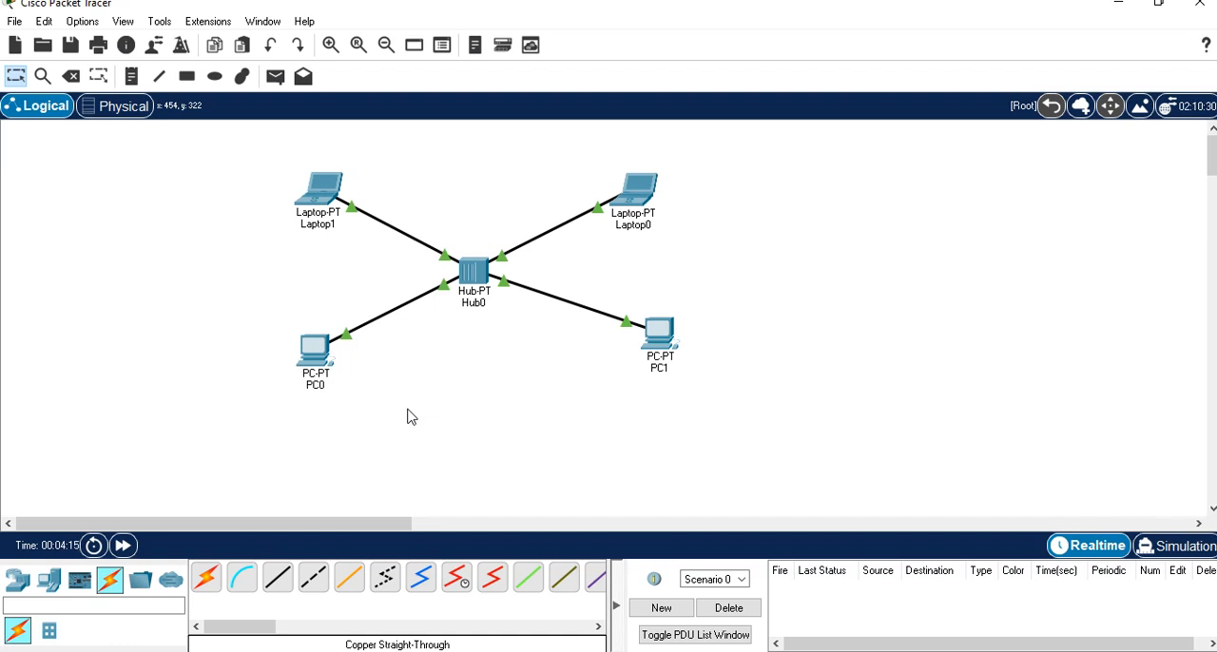
pyautogui.press('XF86AudioLowerVolume')
pyautogui.press('XF86AudioLowerVolume')
pyautogui.press('XF86AudioLowerVolume')
pyautogui.press('XF86AudioLowerVolume')
pyautogui.press('XF86AudioLowerVolume')
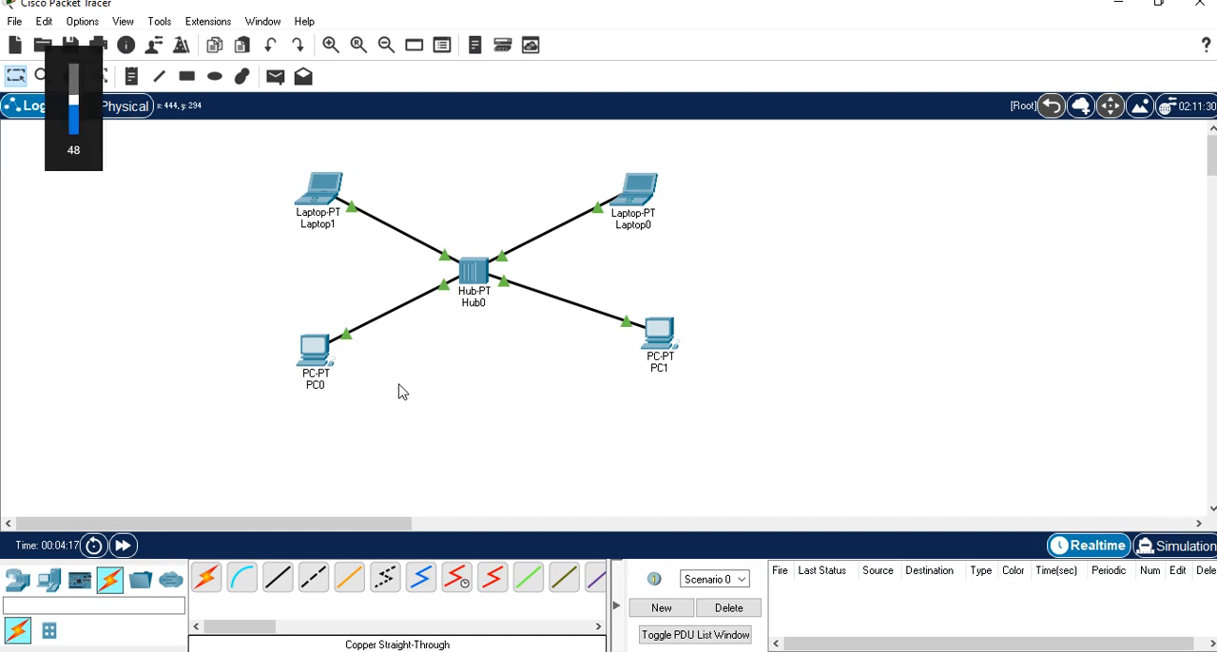
# Ping Laptop1 at 10.10.10.5 from PC0's command prompt, with the device window moved clear of Laptop1 and PC0.
pyautogui.click(316, 359)
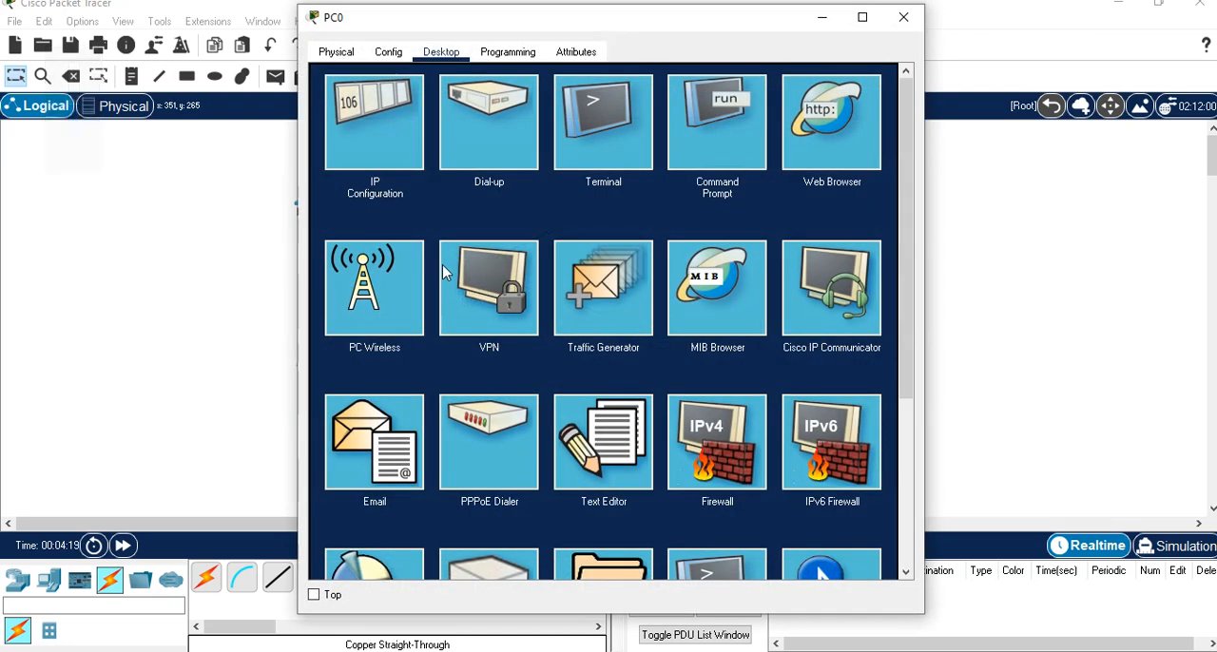
pyautogui.click(722, 155)
pyautogui.moveTo(634, 22); pyautogui.dragTo(823, 122)
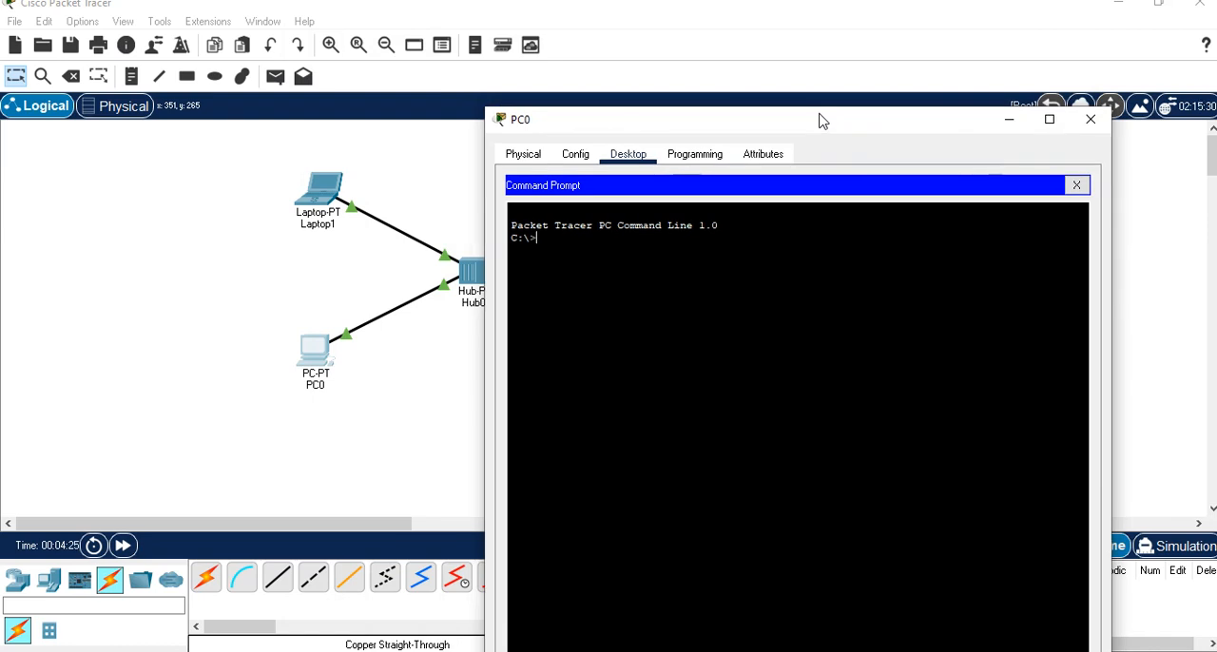
pyautogui.write('ping 10.10.10.5')
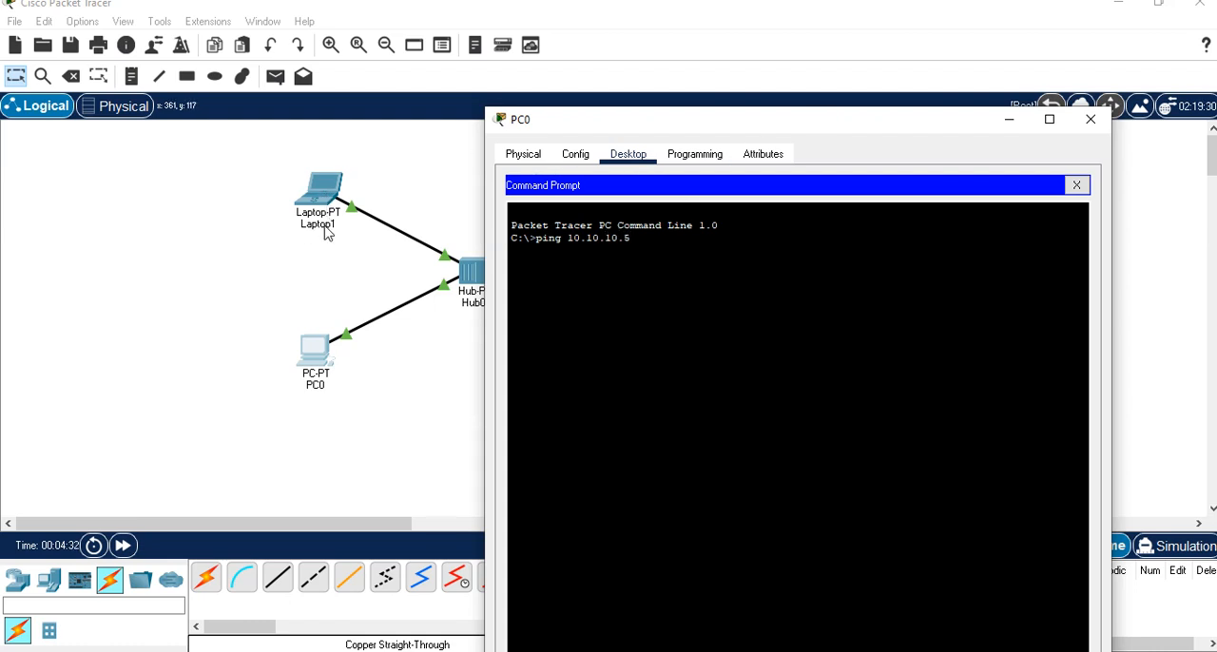
pyautogui.press('Return')
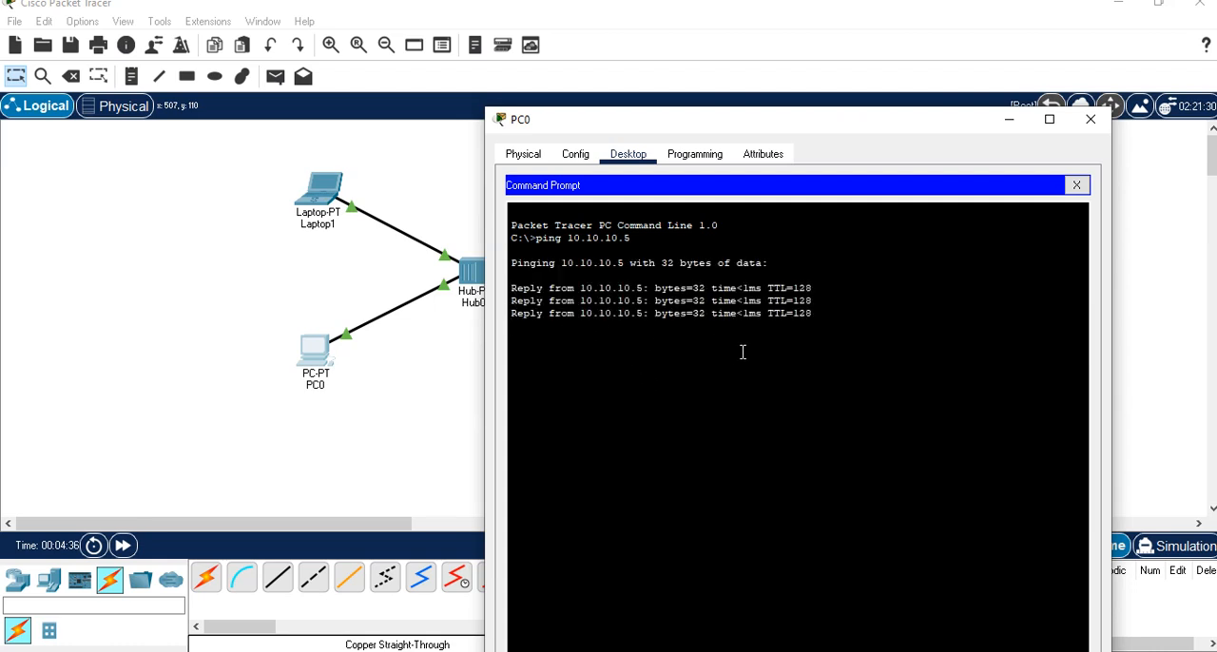
pyautogui.click(1105, 122)
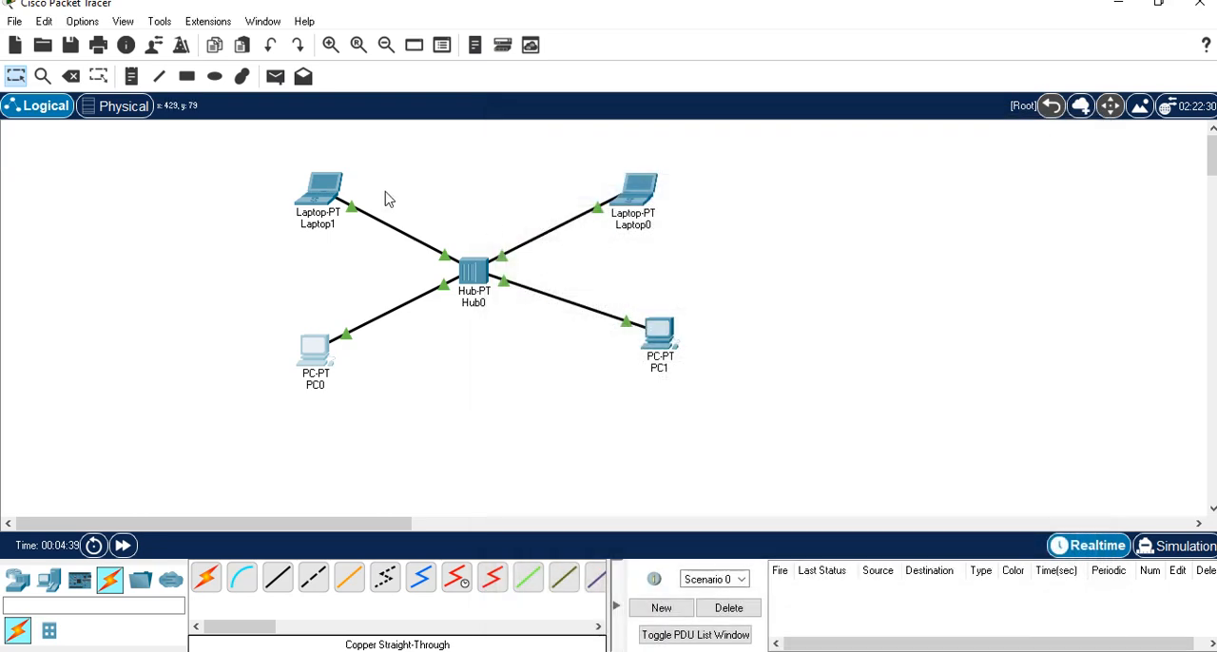
# Ping PC0 at 10.10.10.2 from Laptop1's command prompt and close the device window.
pyautogui.click(328, 192)
pyautogui.click(707, 124)
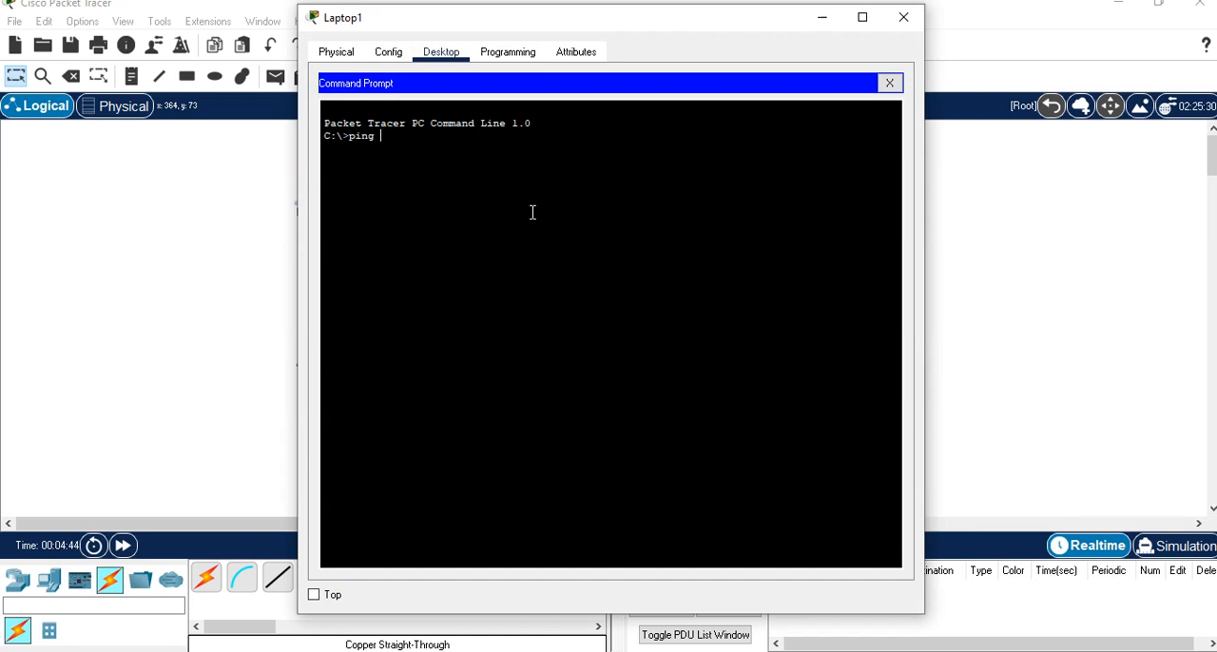
pyautogui.write('ping 10.10.10.2')
pyautogui.press('Return')
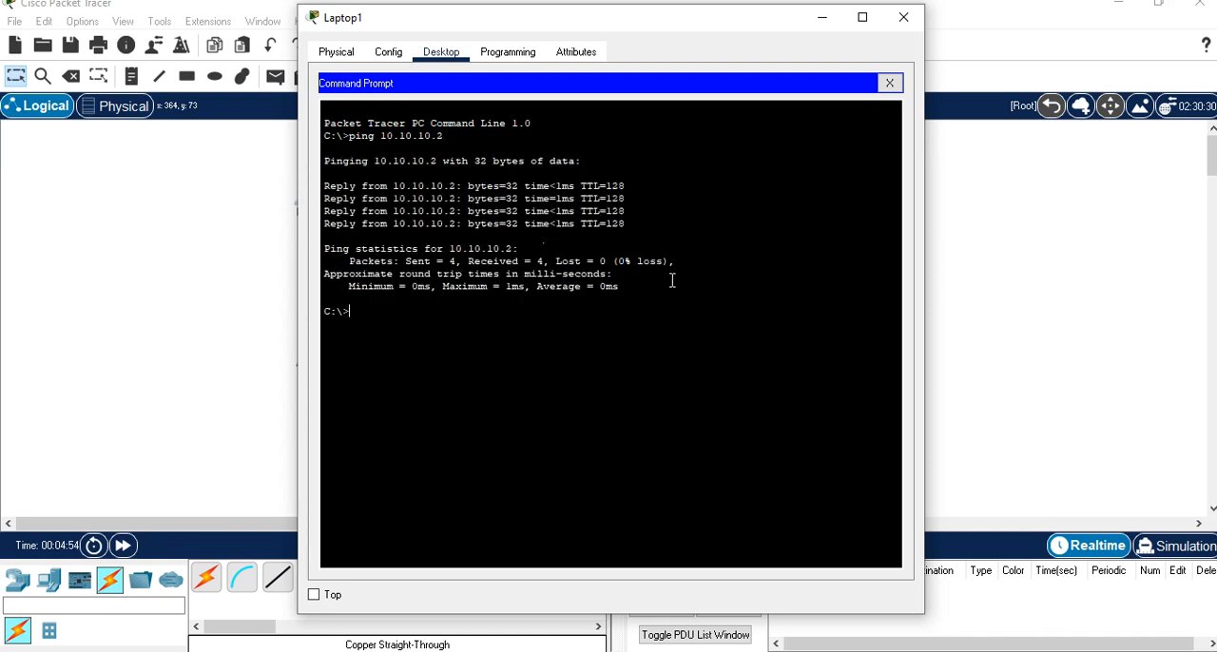
pyautogui.click(904, 19)
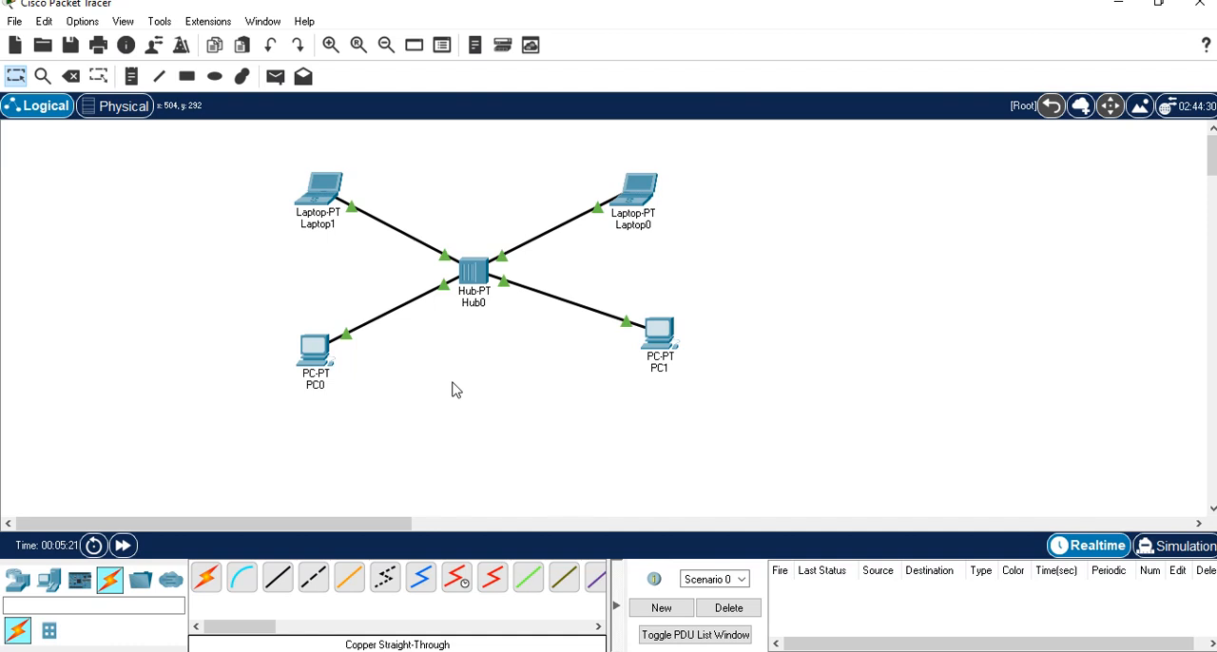
# Add a simple PDU with PC0 as the source and PC1 as the destination.
pyautogui.click(276, 78)
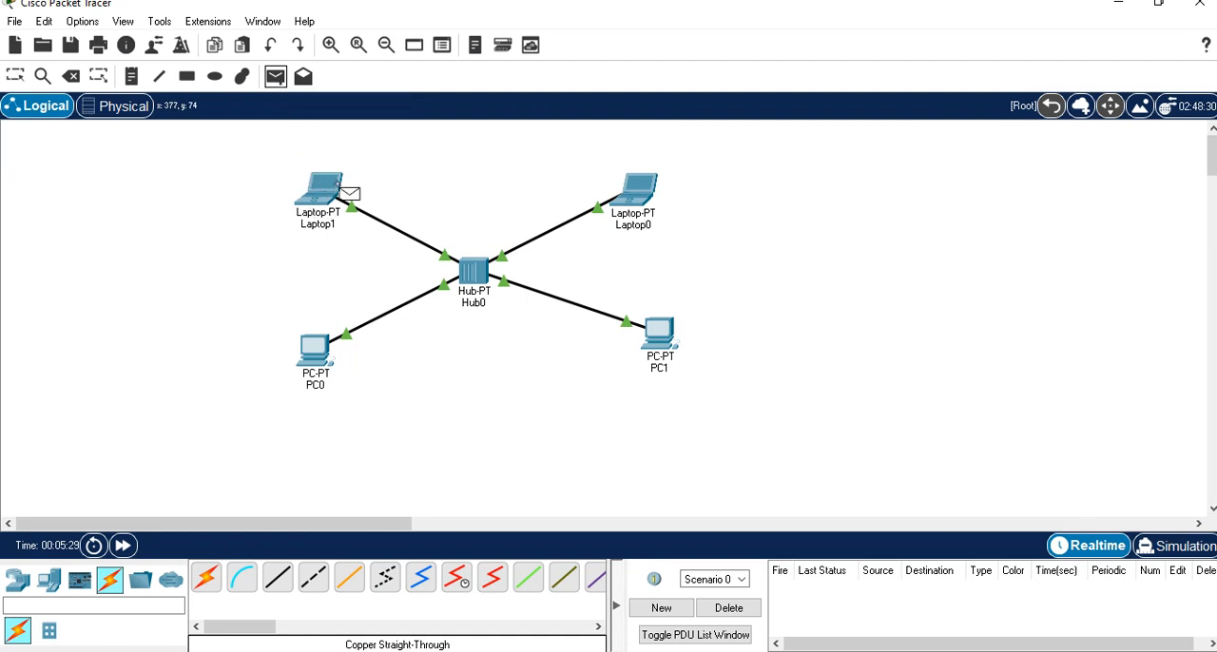
pyautogui.click(318, 357)
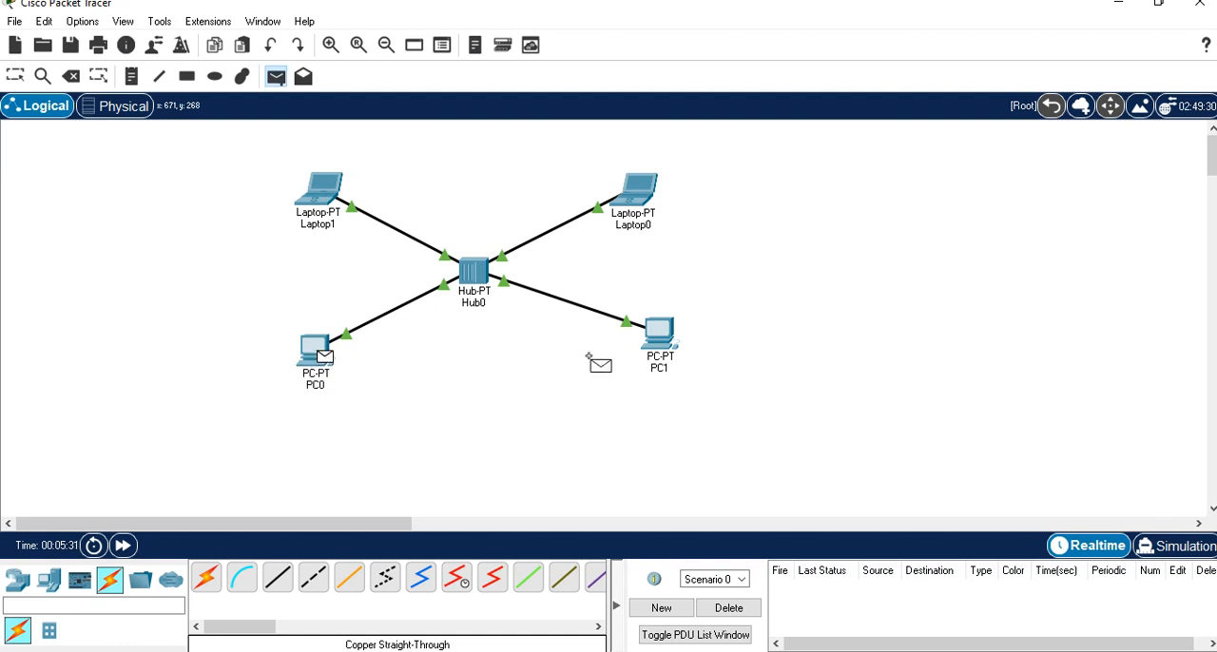
pyautogui.click(661, 333)
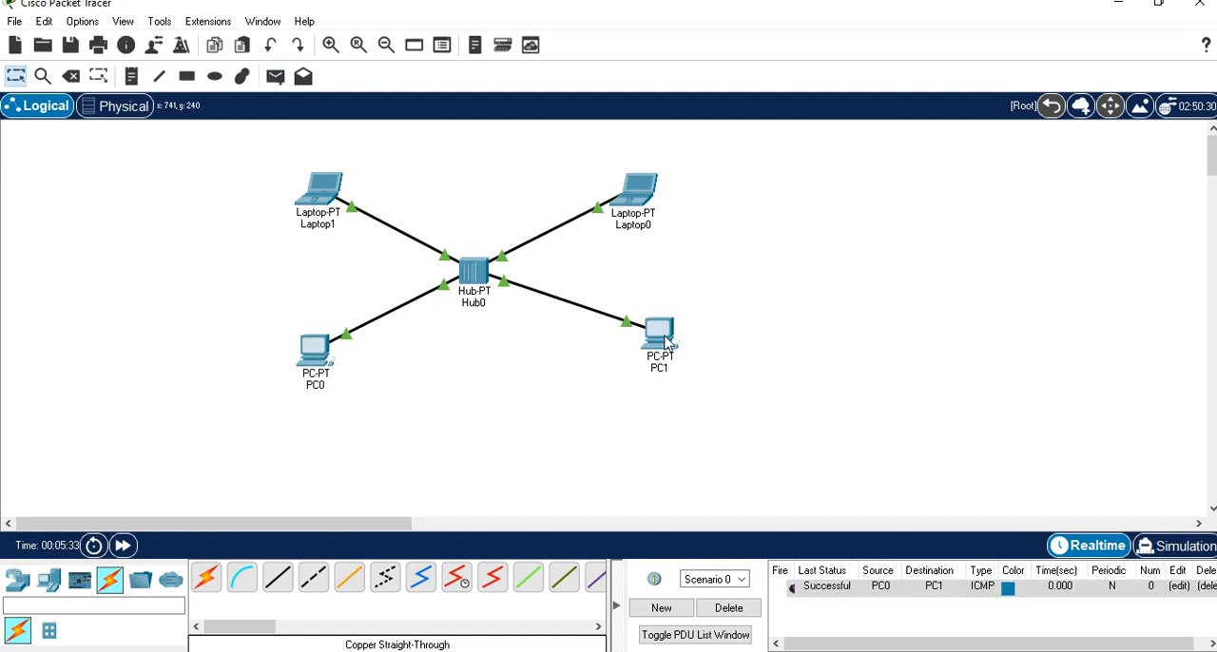
# Switch to simulation mode and play the PC0-to-PC1 packet's path through the hub.
pyautogui.click(1156, 556)
pyautogui.click(1101, 348)
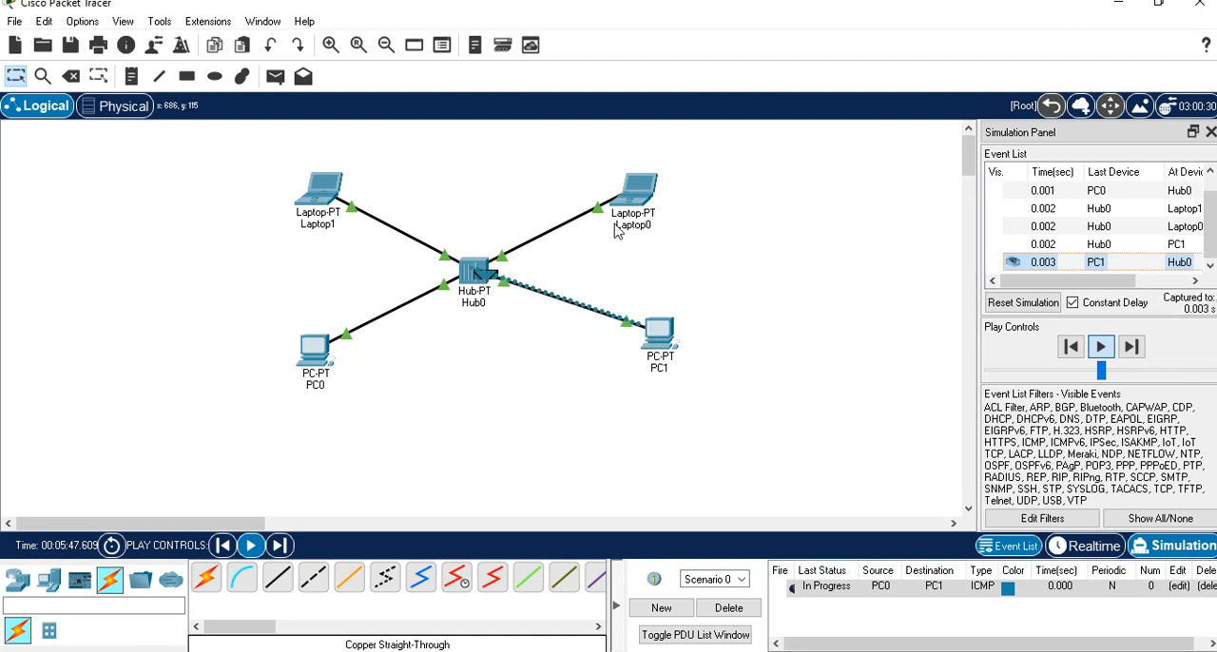
pyautogui.moveTo(639, 229)
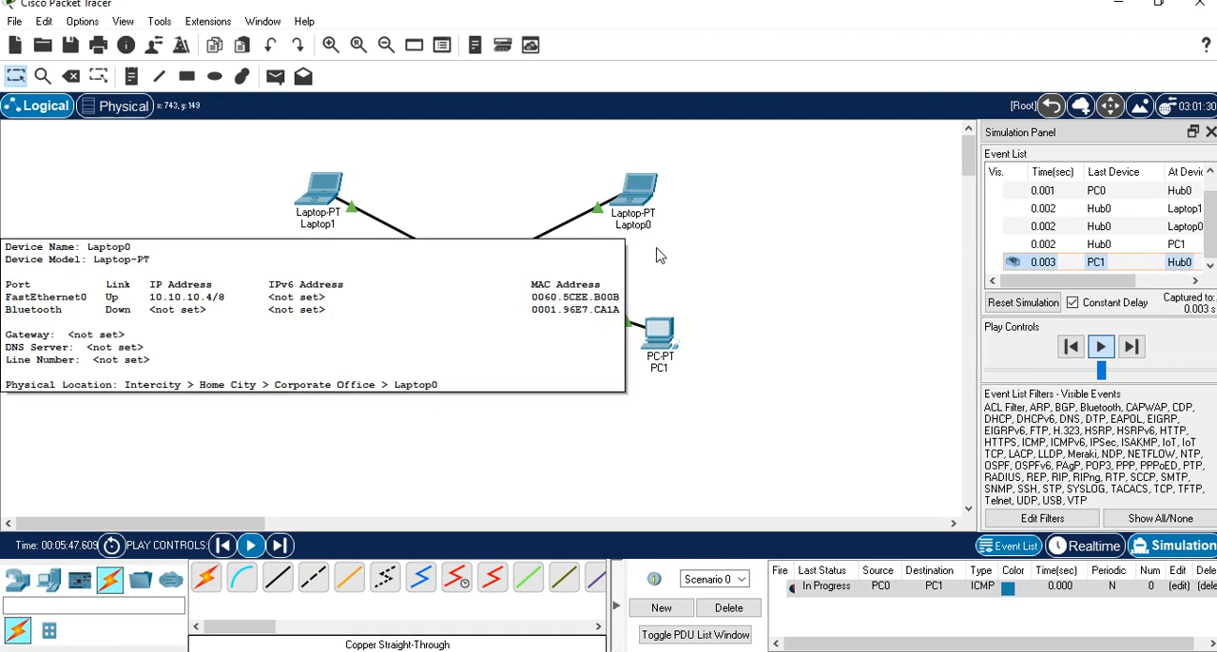